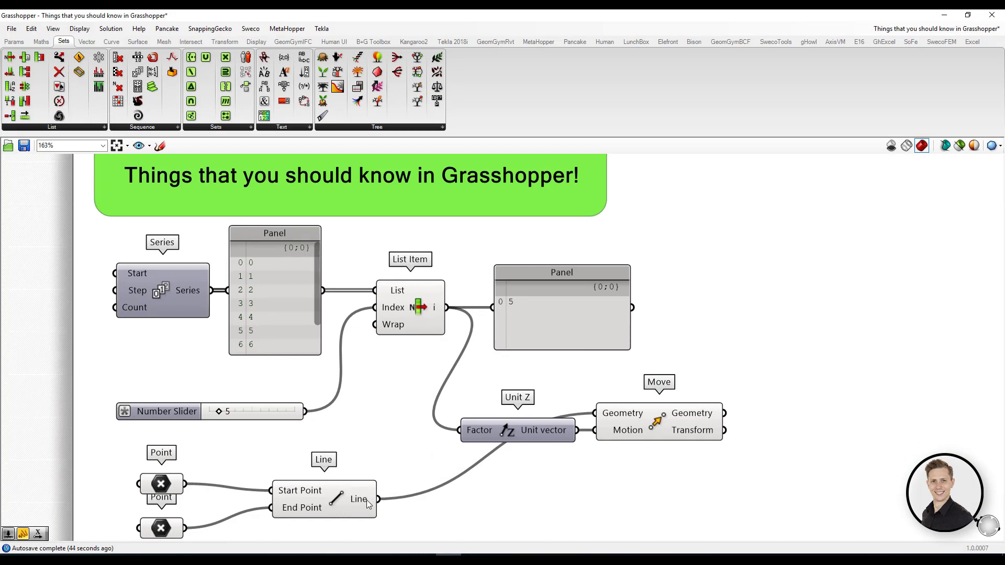
# - Place End Points and Divide Curve components and wire Line's output into both
pyautogui.click(368, 505)
pyautogui.doubleClick(614, 494)
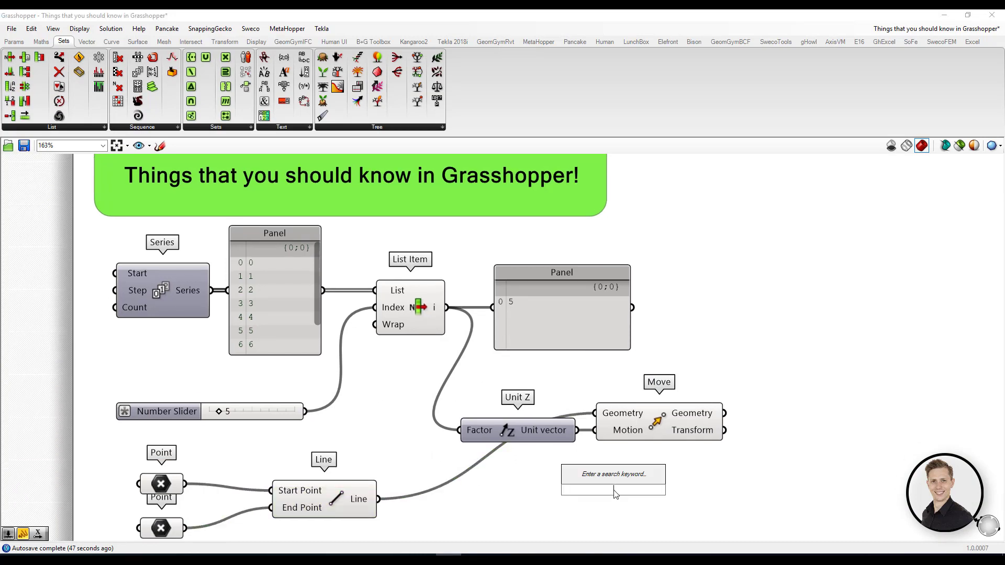
pyautogui.write('end')
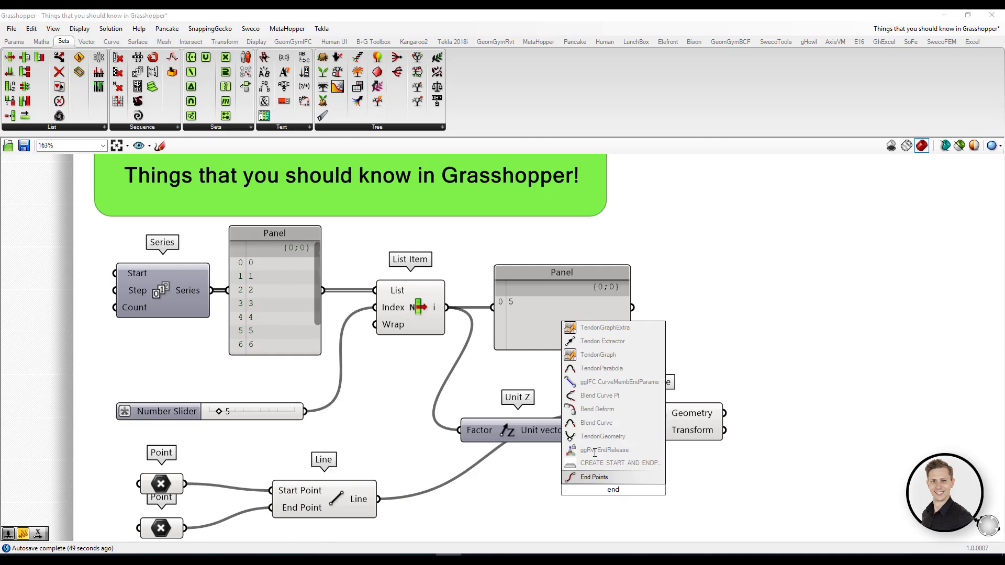
pyautogui.press('Return')
pyautogui.moveTo(604, 487); pyautogui.dragTo(601, 428)
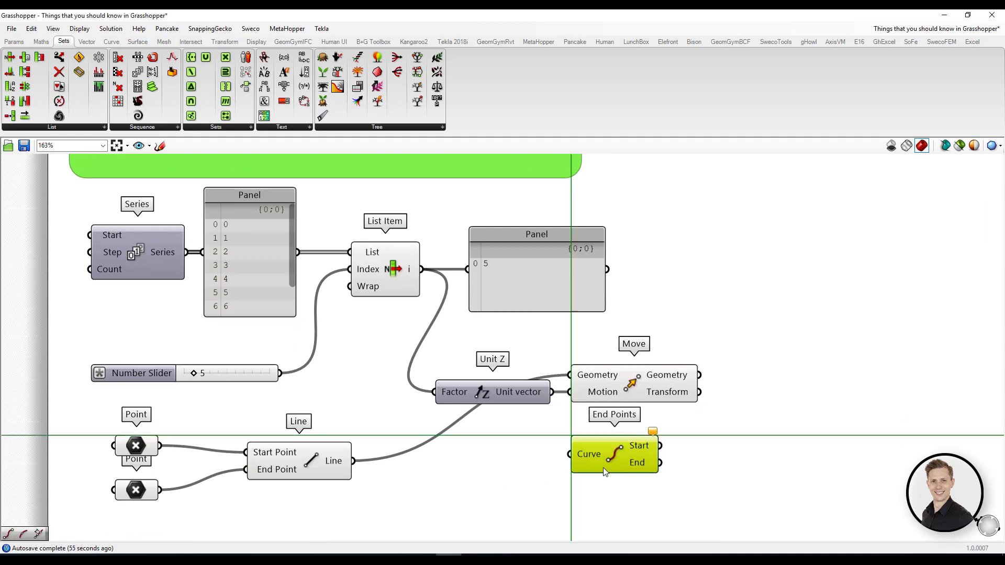
pyautogui.doubleClick(578, 492)
pyautogui.write('divi')
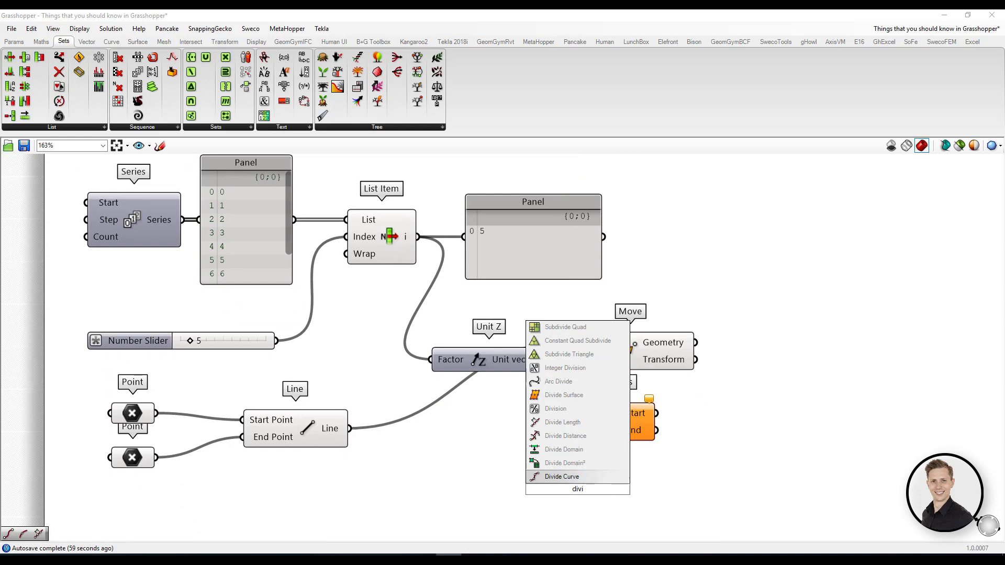
pyautogui.press('Return')
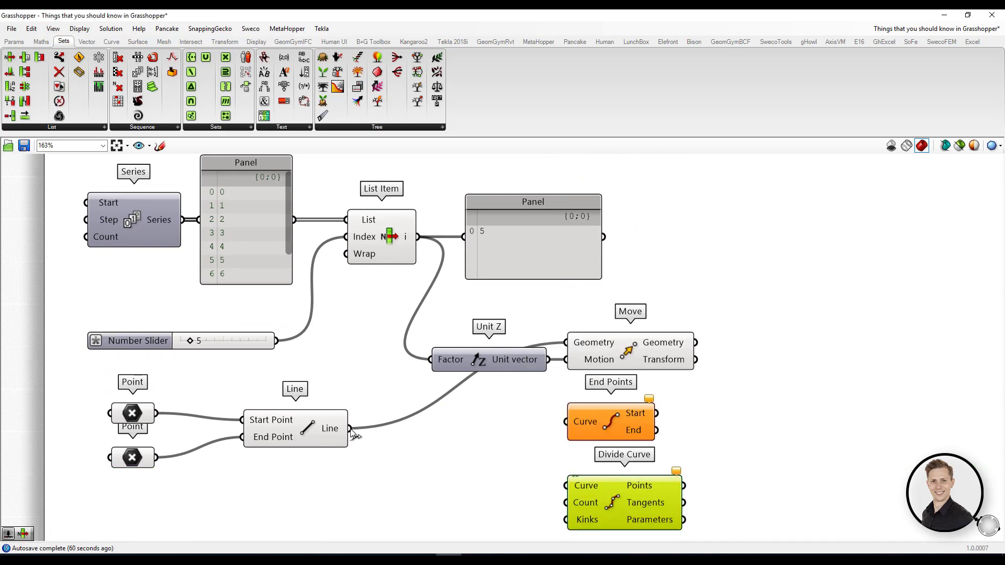
pyautogui.moveTo(351, 429); pyautogui.dragTo(567, 421)
pyautogui.moveTo(350, 429); pyautogui.dragTo(567, 486)
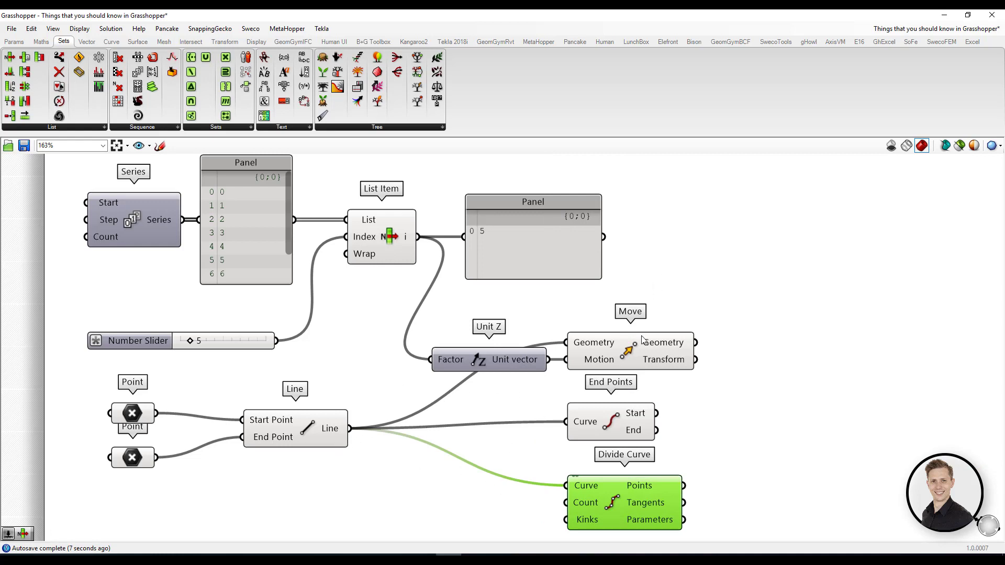
# - Add a Curve parameter fed by the Line output
pyautogui.doubleClick(681, 212)
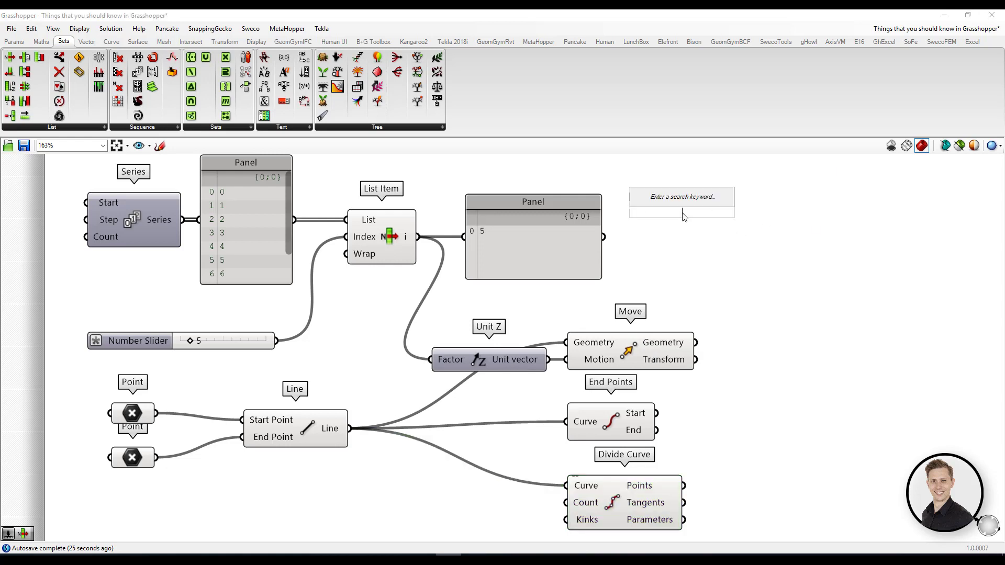
pyautogui.write('curve')
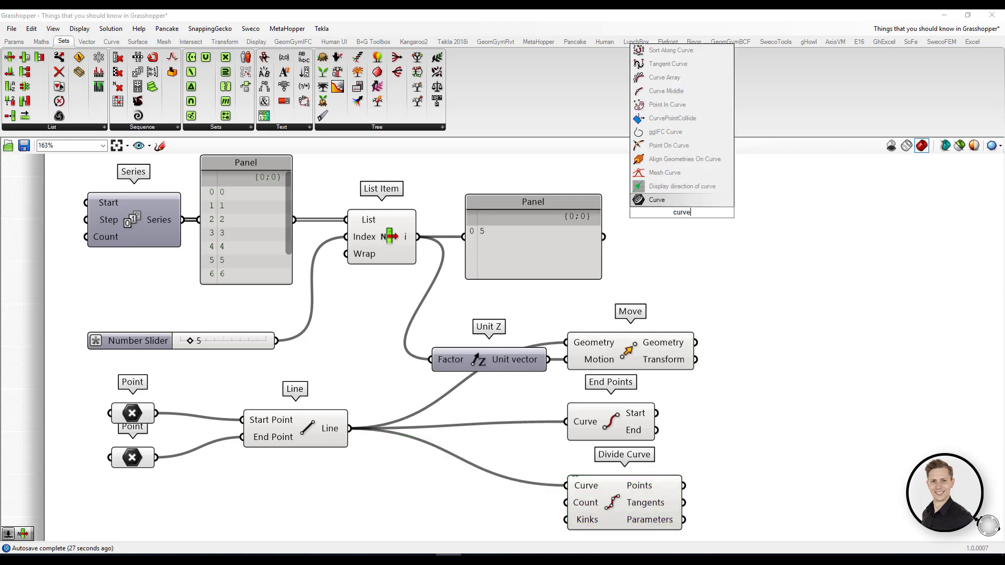
pyautogui.press('Return')
pyautogui.moveTo(350, 428); pyautogui.dragTo(658, 211)
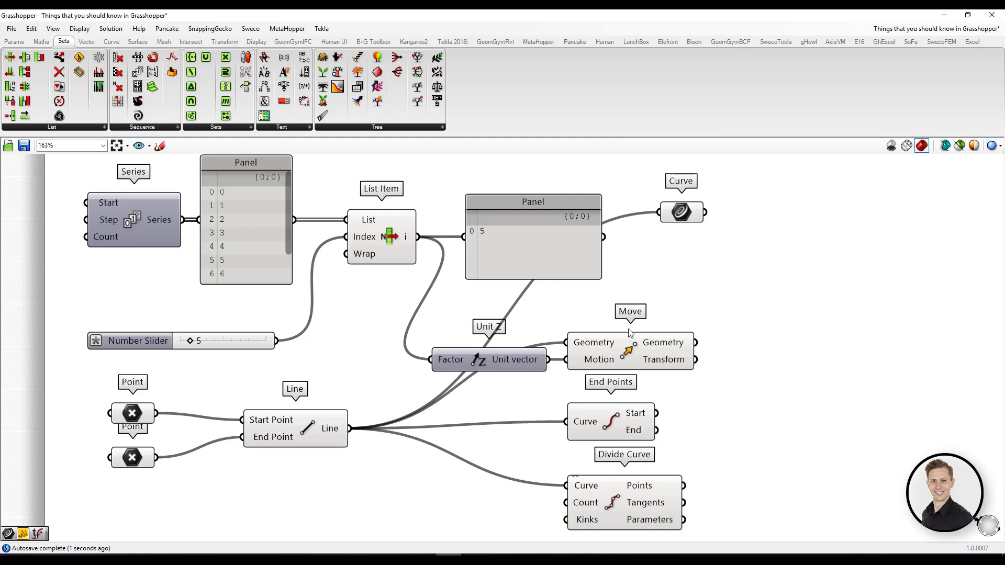
# - Insert a Relay on the Line wire and reconnect Move and Divide Curve to it
pyautogui.doubleClick(482, 425)
pyautogui.moveTo(498, 424)
pyautogui.mouseDown()
pyautogui.moveTo(566, 343)
pyautogui.moveTo(565, 486)
pyautogui.moveTo(482, 428)
pyautogui.mouseUp()
pyautogui.moveTo(681, 212); pyautogui.dragTo(665, 205)
pyautogui.click(482, 429)
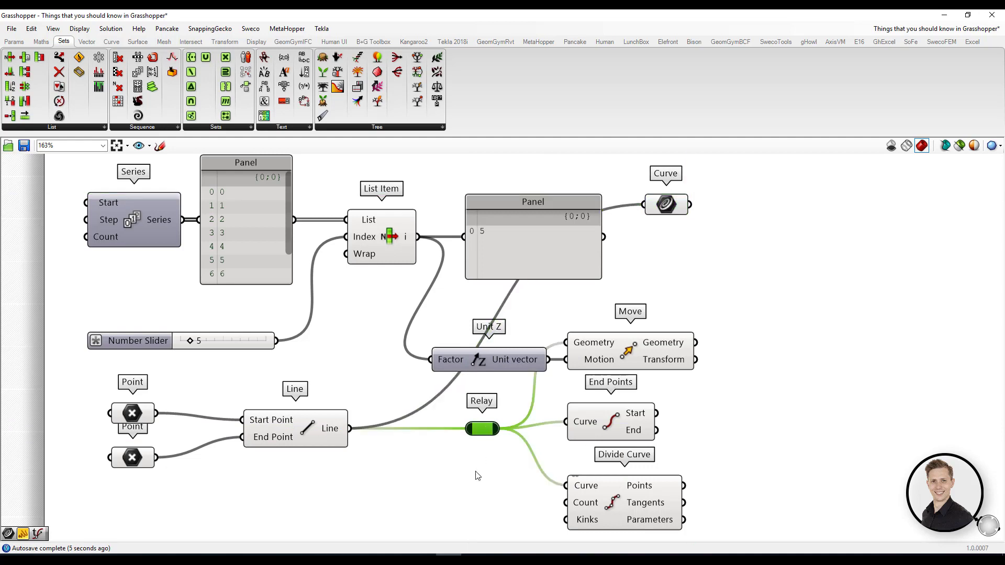
# - Duplicate the Line component below the original and feed the upper Line into the relay
pyautogui.click(313, 430)
pyautogui.moveTo(308, 467); pyautogui.dragTo(320, 413, button='right')
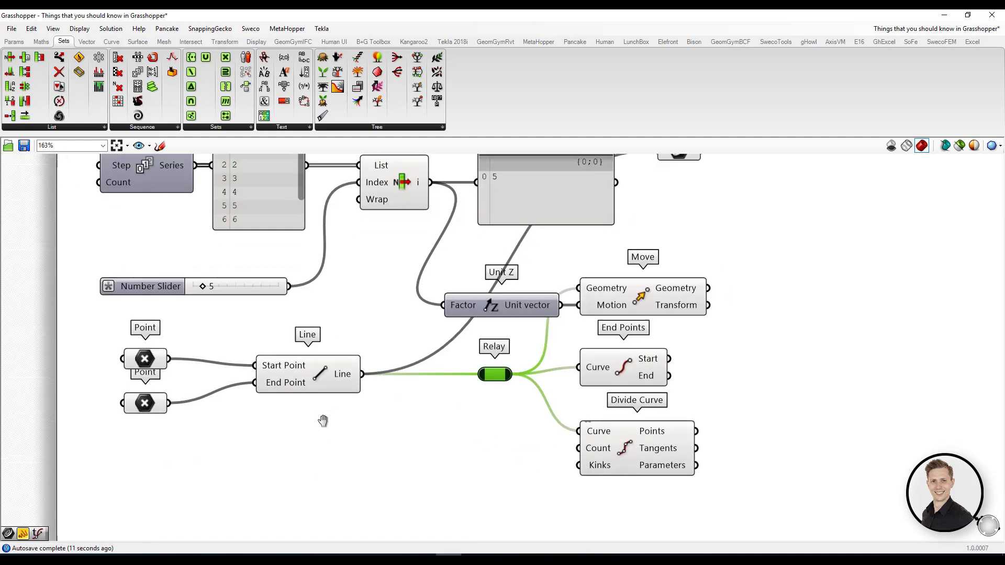
pyautogui.moveTo(325, 382)
pyautogui.keyDown('alt'); pyautogui.mouseDown()
pyautogui.moveTo(318, 441)
pyautogui.moveTo(509, 375)
pyautogui.mouseUp(); pyautogui.keyUp('alt')
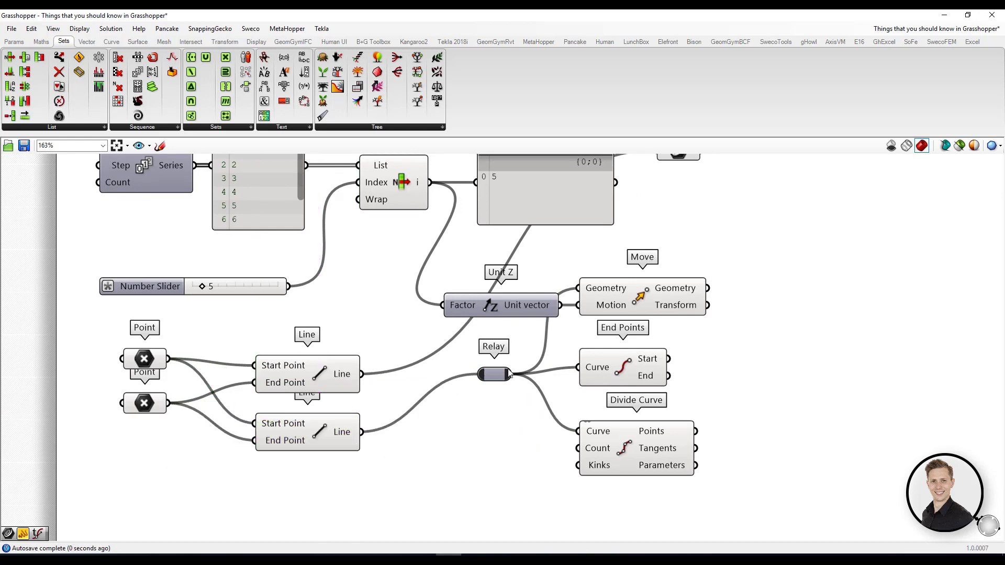
pyautogui.moveTo(366, 375); pyautogui.dragTo(481, 375)
pyautogui.moveTo(490, 375); pyautogui.dragTo(489, 424, button='right')
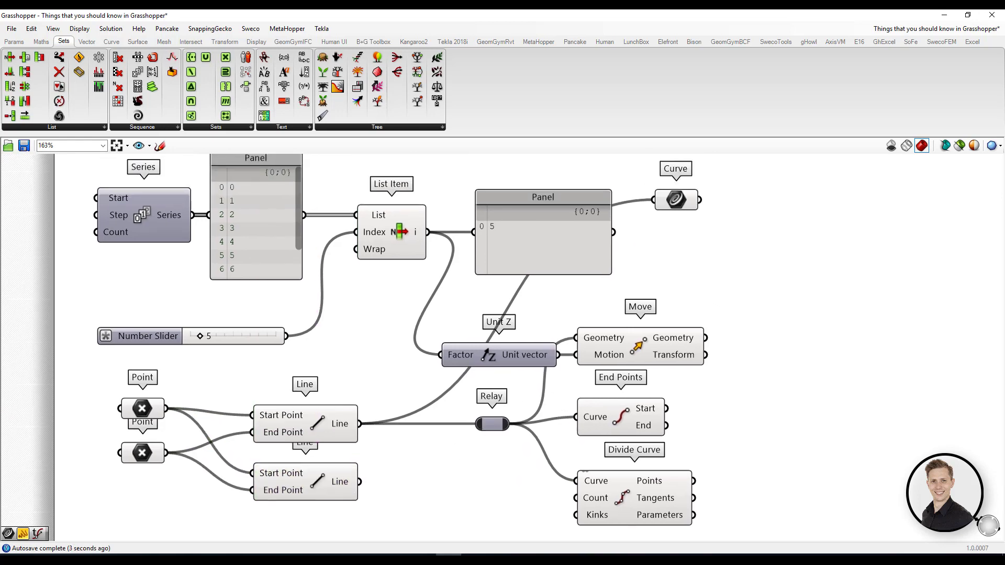
# - Add relays on the slider-to-Index wire and between Point and Start Point
pyautogui.doubleClick(323, 296)
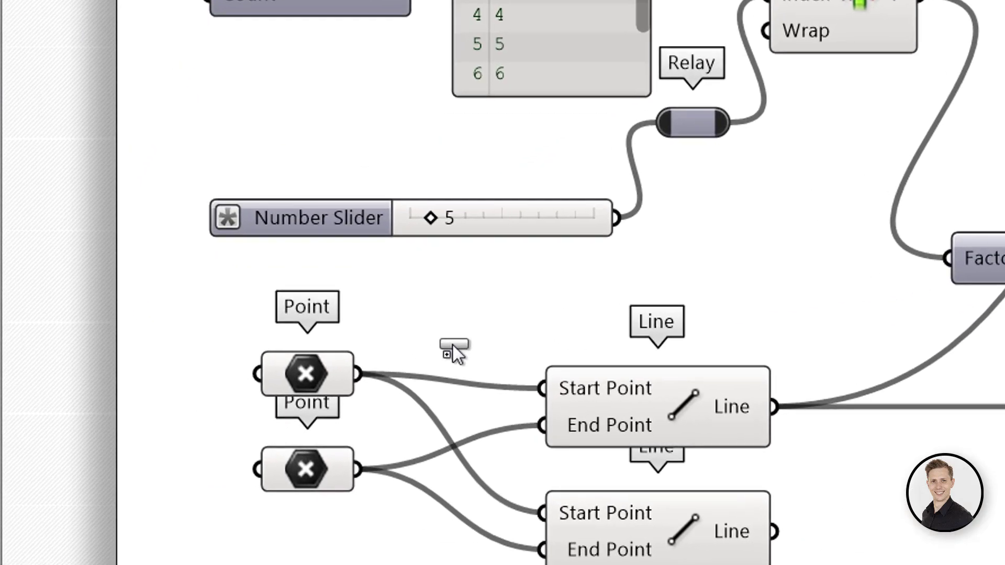
pyautogui.moveTo(446, 337); pyautogui.dragTo(453, 344)
pyautogui.moveTo(351, 374); pyautogui.dragTo(416, 335)
pyautogui.moveTo(494, 336); pyautogui.dragTo(536, 377)
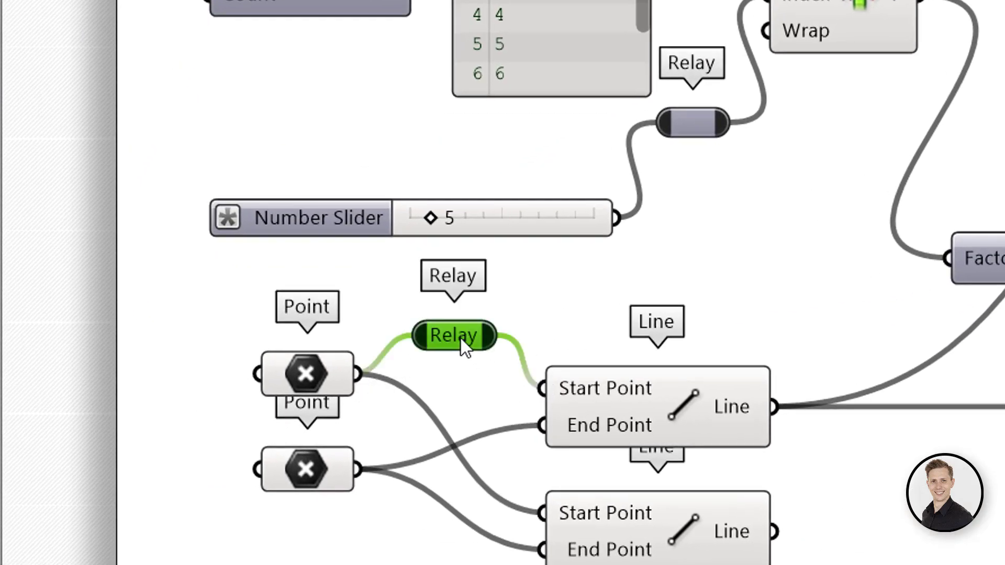
# - Name the Point relay POINT A and the Line relay CURVE 1
pyautogui.rightClick(461, 337)
pyautogui.write('POINT')
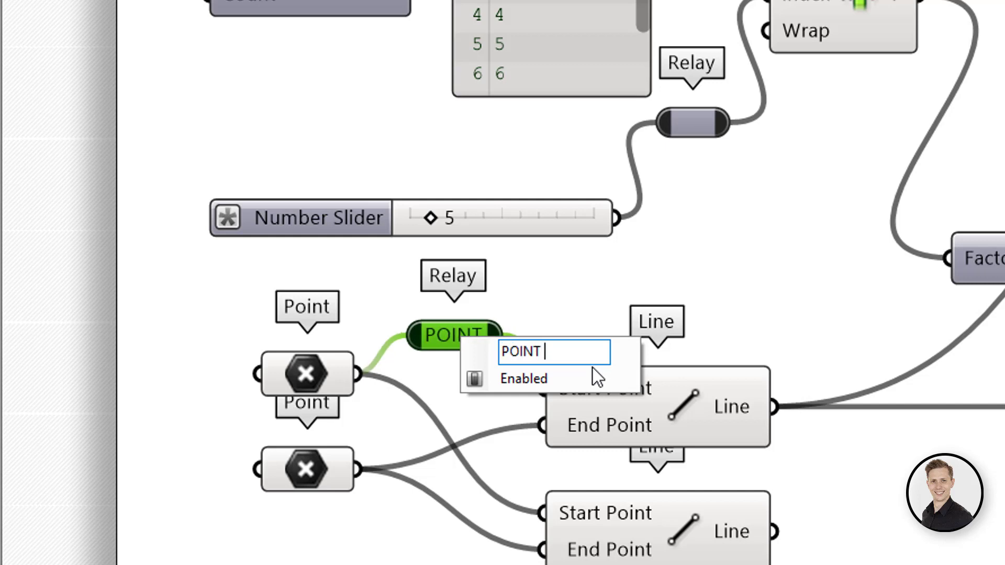
pyautogui.write(' A')
pyautogui.press('Return')
pyautogui.rightClick(527, 424)
pyautogui.write('CUR')
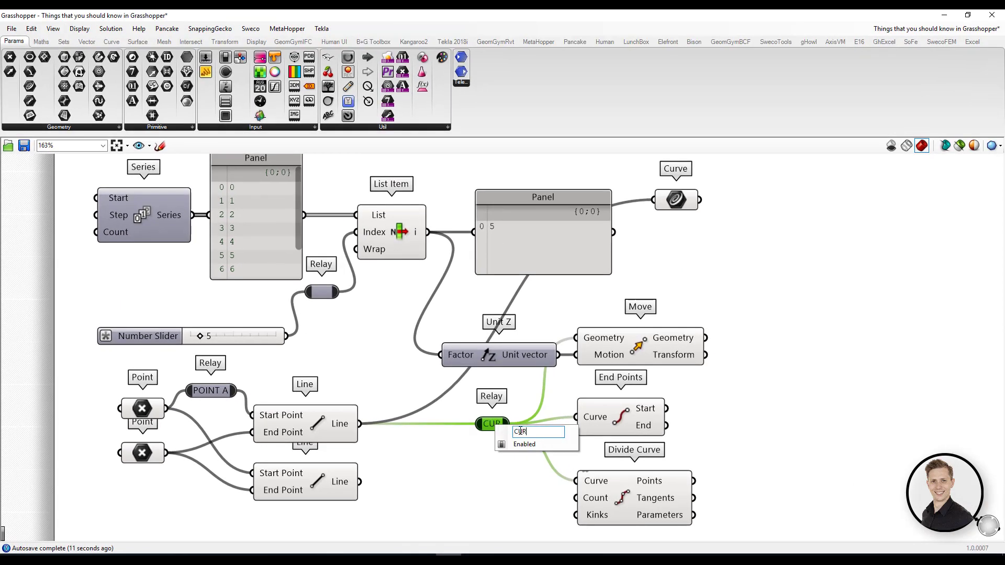
pyautogui.write('VE 1')
pyautogui.press('Return')
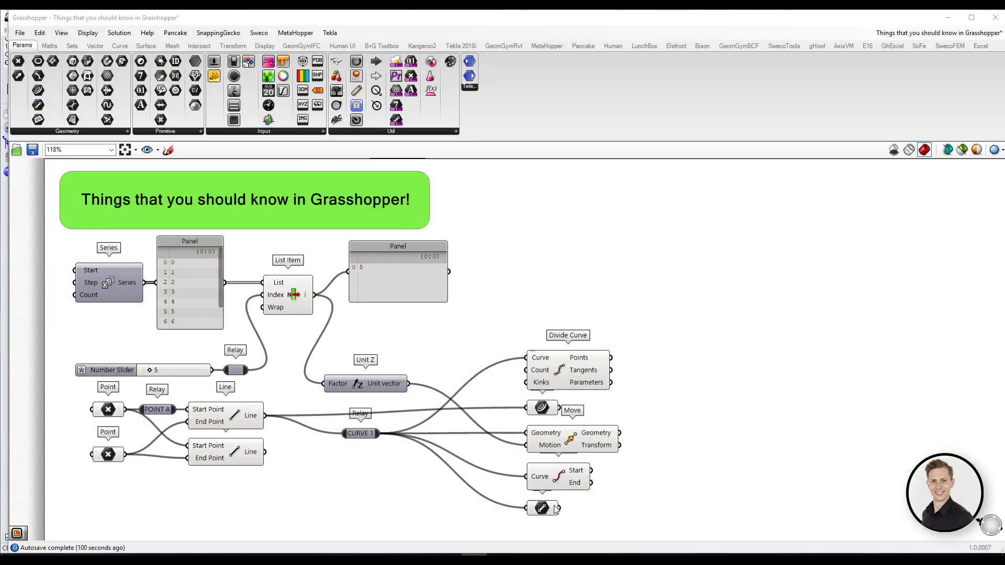
# - Reveal the Rhino viewport and bring up Zoom for the upper Line's preview geometry
pyautogui.click(243, 418)
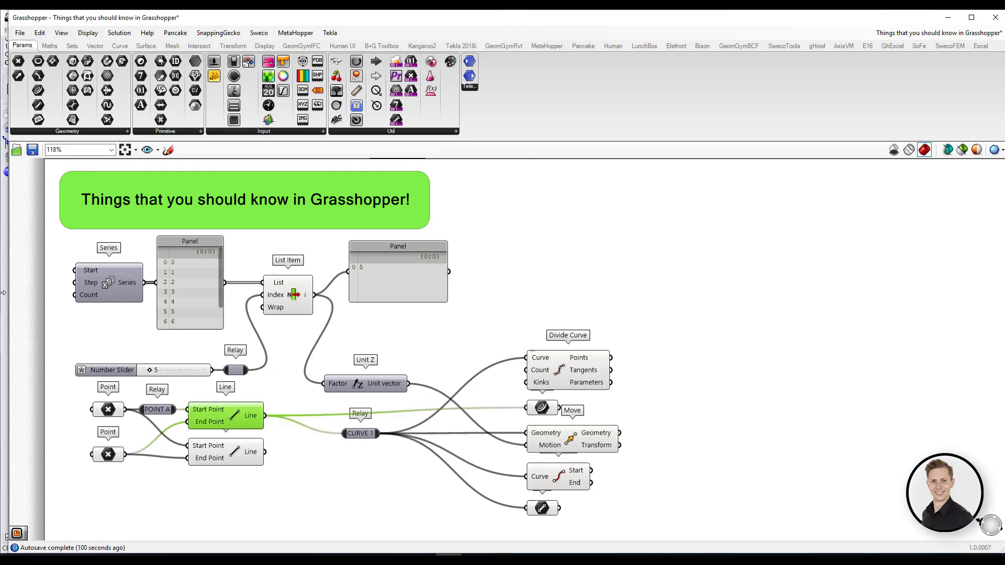
pyautogui.moveTo(10, 297); pyautogui.dragTo(500, 288)
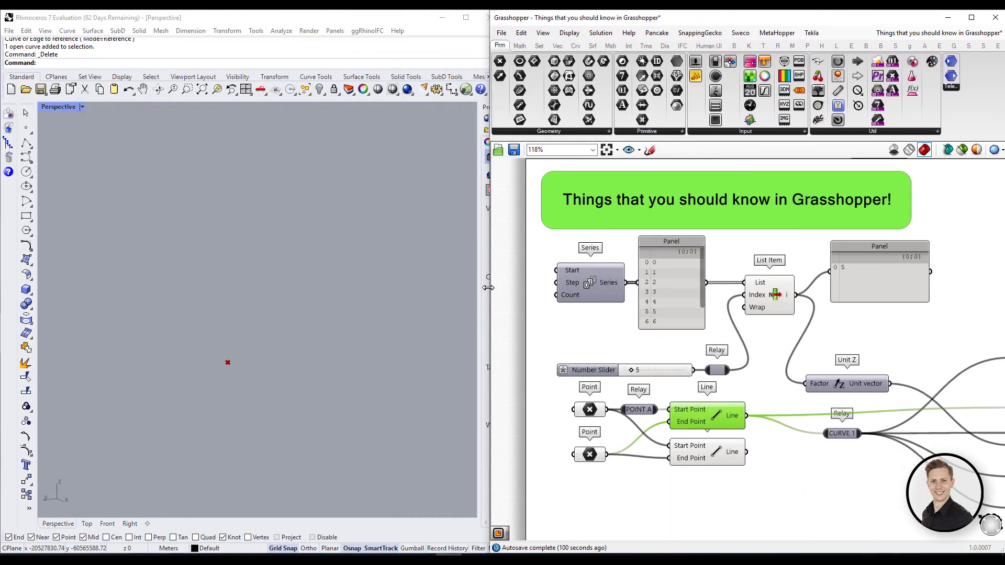
pyautogui.moveTo(501, 289)
pyautogui.mouseDown()
pyautogui.moveTo(370, 296)
pyautogui.moveTo(456, 296)
pyautogui.mouseUp()
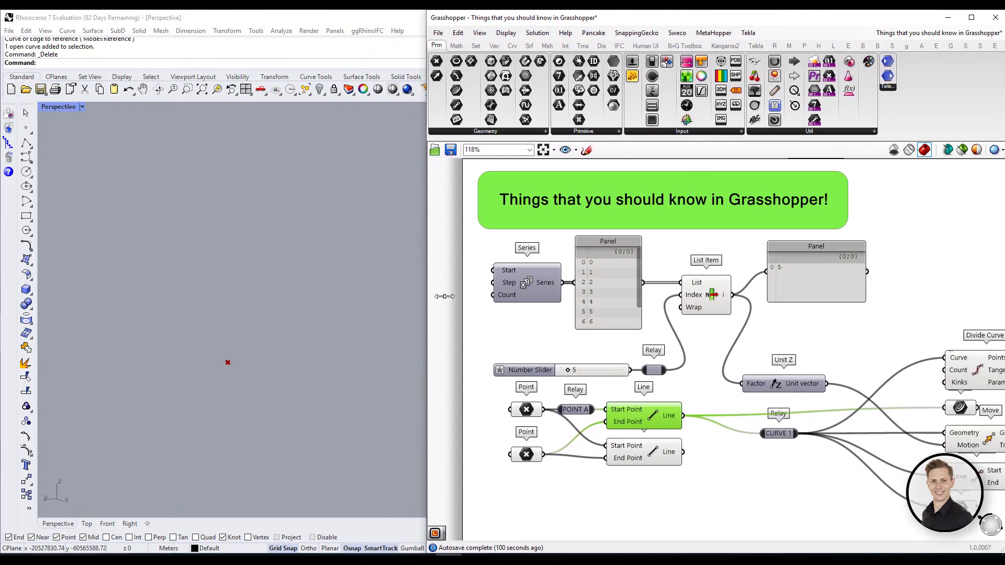
pyautogui.scroll(-2, 649, 384)
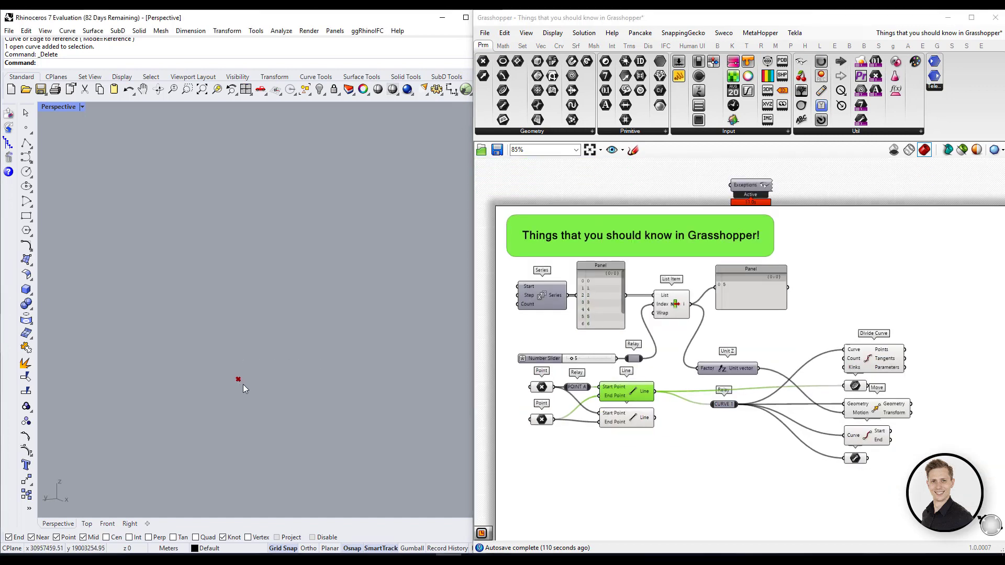
pyautogui.moveTo(255, 370)
pyautogui.mouseDown(button='right')
pyautogui.moveTo(314, 397)
pyautogui.moveTo(281, 397)
pyautogui.moveTo(246, 353)
pyautogui.mouseUp(button='right')
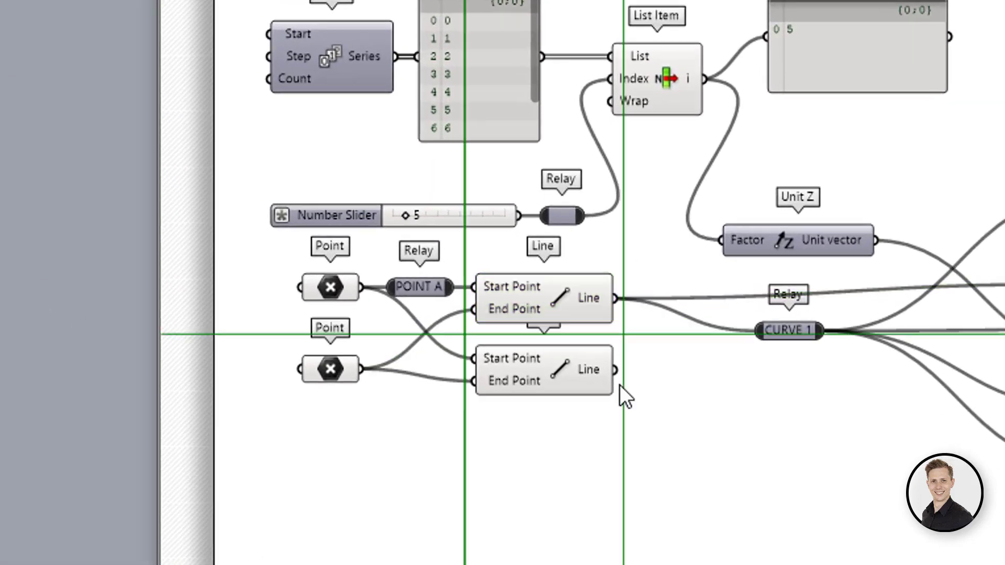
pyautogui.click(555, 315)
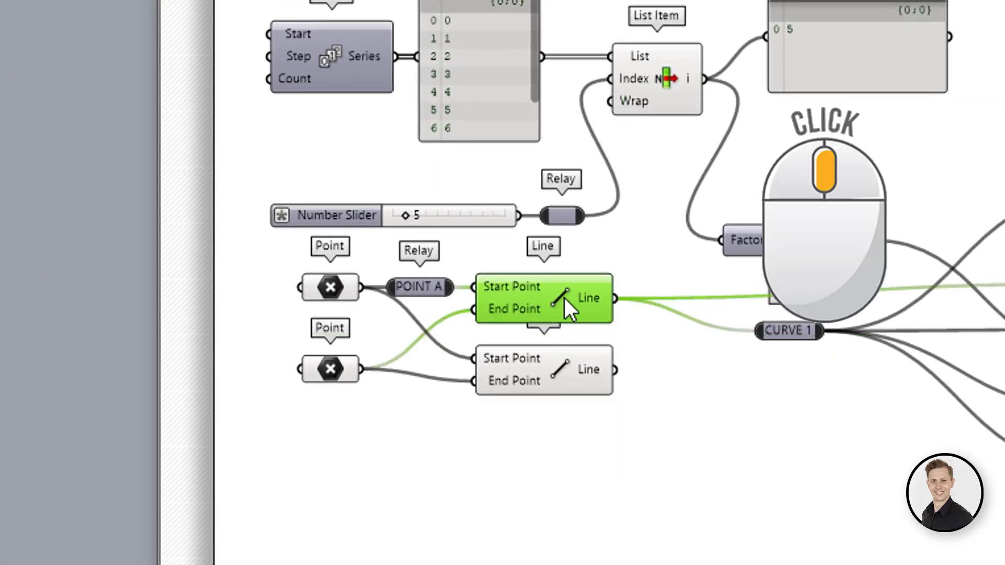
pyautogui.middleClick(565, 298)
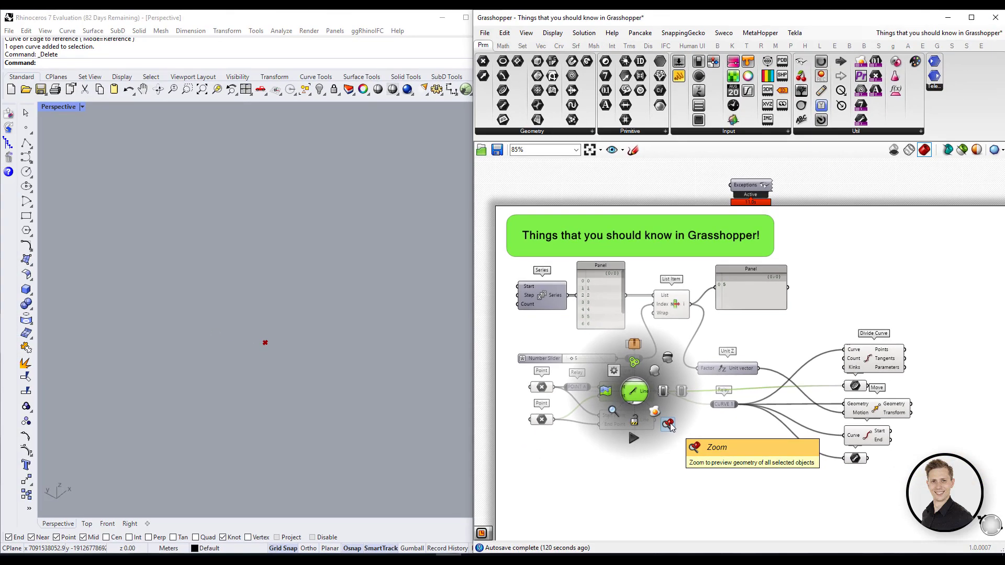
# - Zoom Rhino to the line, switch to Top view, then zoom onto Divide Curve's points
pyautogui.click(668, 425)
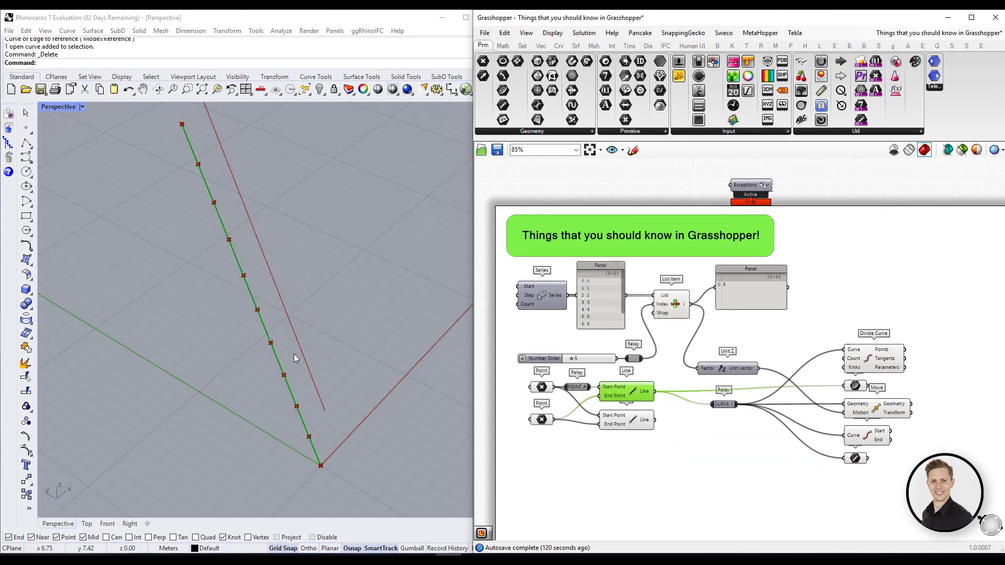
pyautogui.moveTo(288, 370)
pyautogui.mouseDown(button='right')
pyautogui.moveTo(222, 344)
pyautogui.moveTo(141, 336)
pyautogui.mouseUp(button='right')
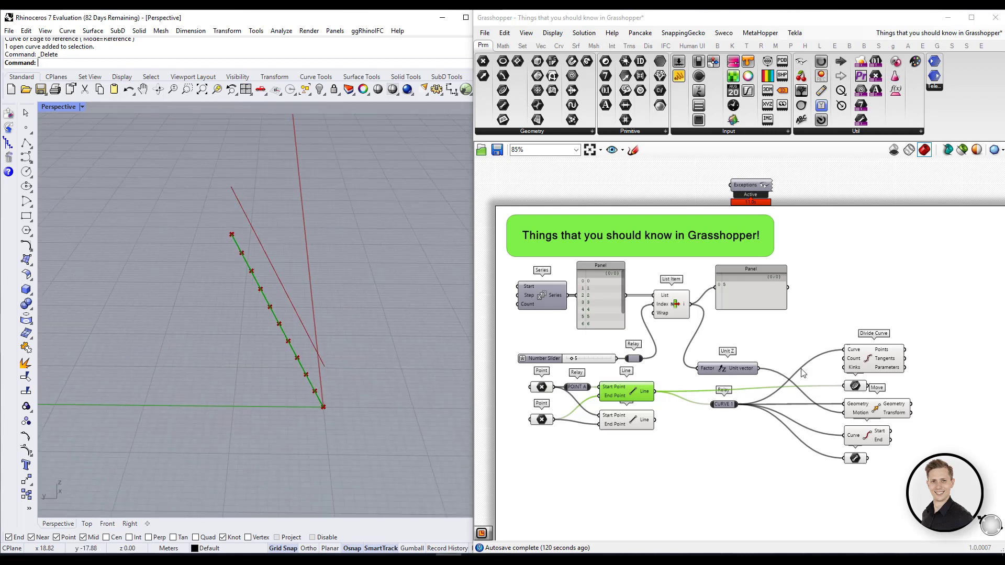
pyautogui.doubleClick(56, 108)
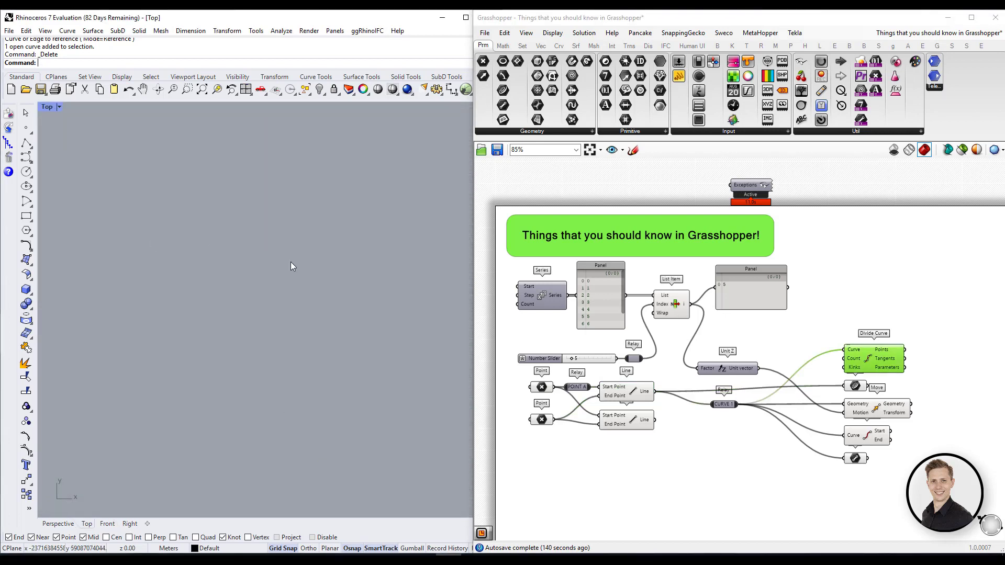
pyautogui.click(631, 395)
pyautogui.click(858, 355)
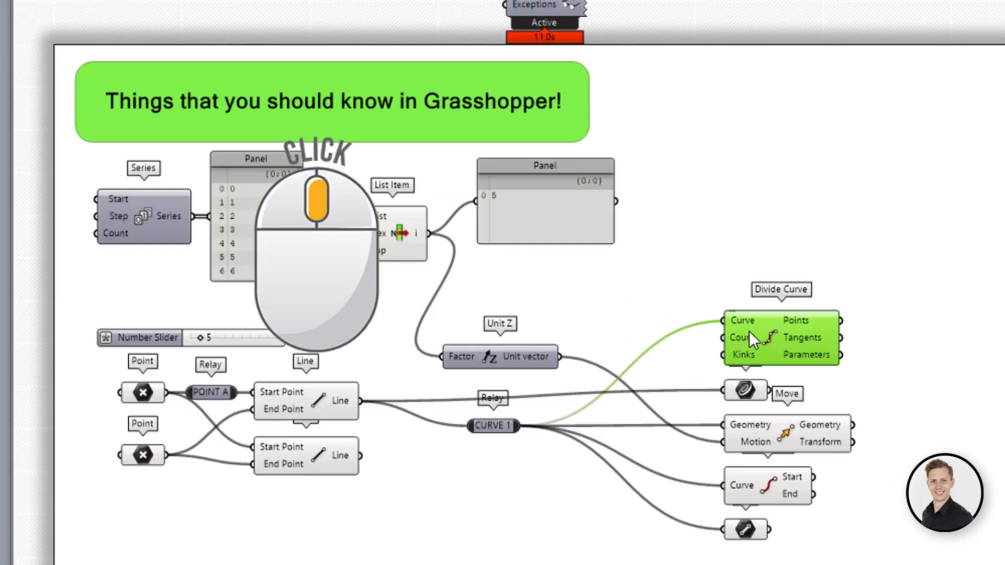
pyautogui.middleClick(669, 286)
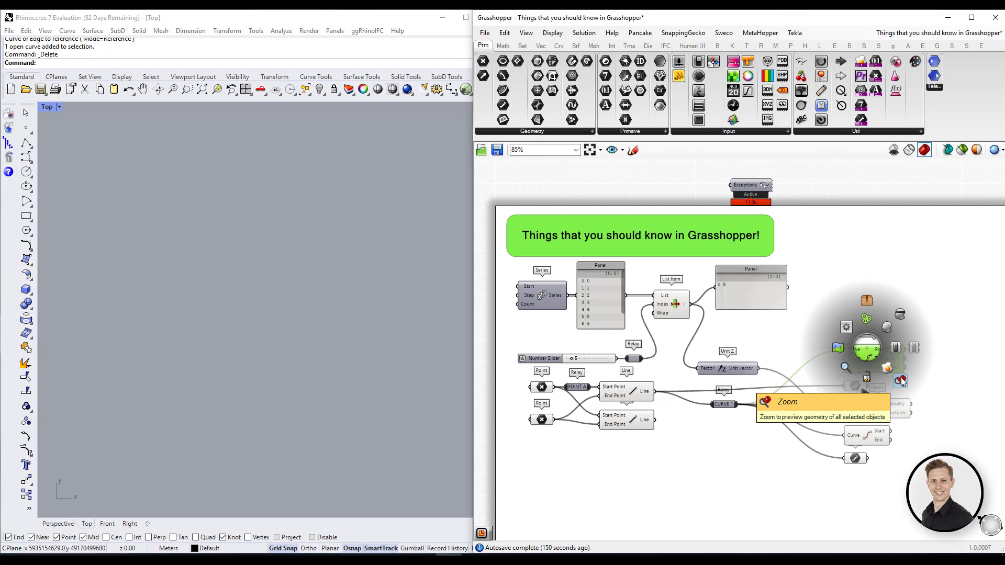
pyautogui.click(877, 380)
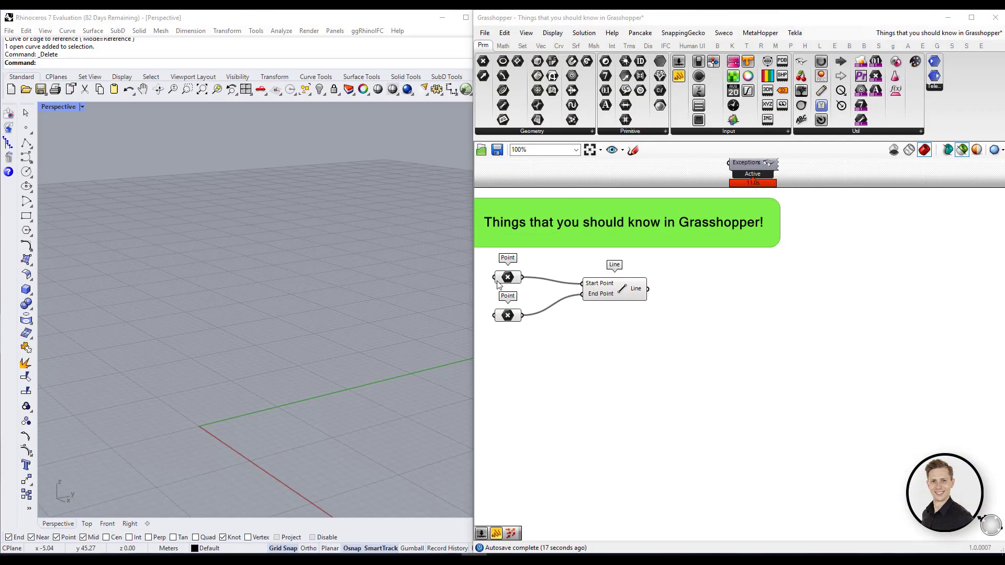
# - Duplicate the Line component with its points swapped to make a reversed line
pyautogui.moveTo(620, 288); pyautogui.dragTo(621, 281)
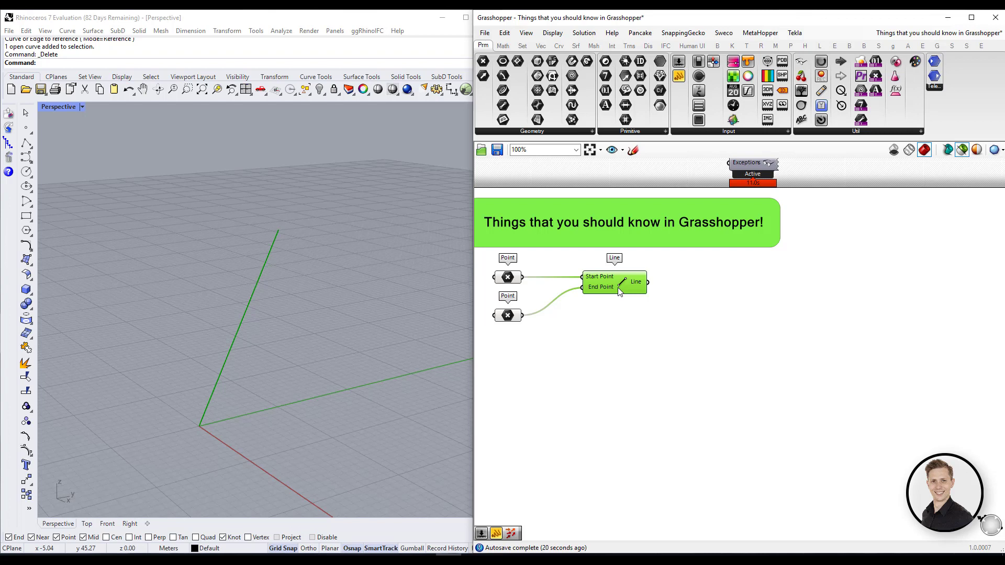
pyautogui.keyDown('alt'); pyautogui.moveTo(617, 289); pyautogui.dragTo(616, 329); pyautogui.keyUp('alt')
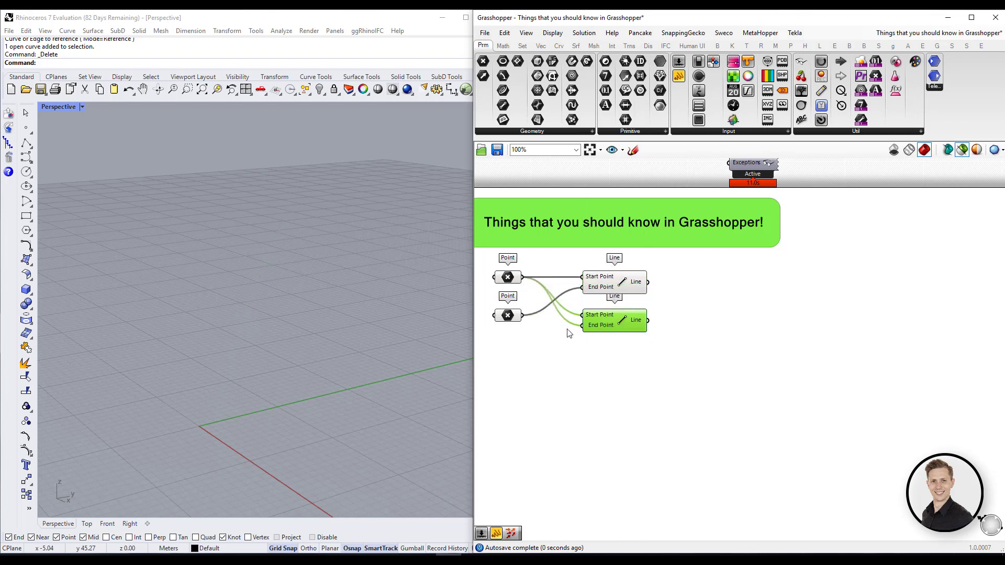
pyautogui.moveTo(528, 320); pyautogui.dragTo(583, 325)
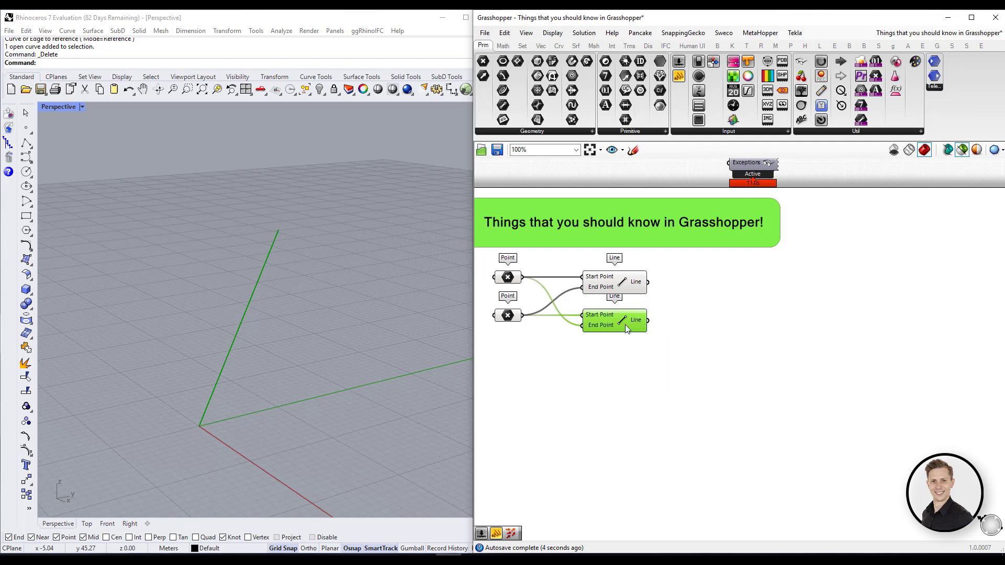
pyautogui.moveTo(635, 327); pyautogui.dragTo(634, 357)
# - Evaluate the upper line with Evaluate Curve at parameter 1 from a slider
pyautogui.doubleClick(736, 303)
pyautogui.write('eval')
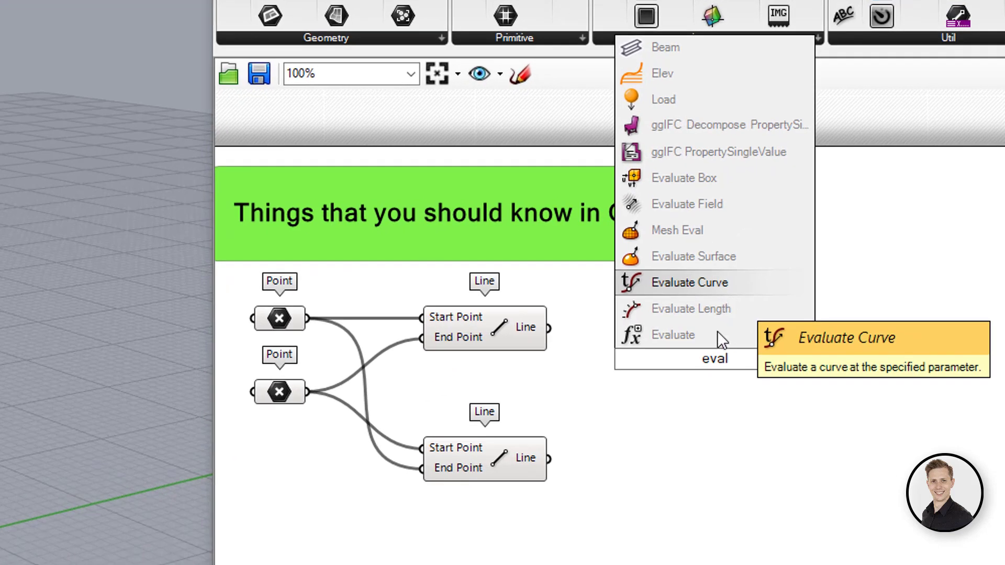
pyautogui.press('Return')
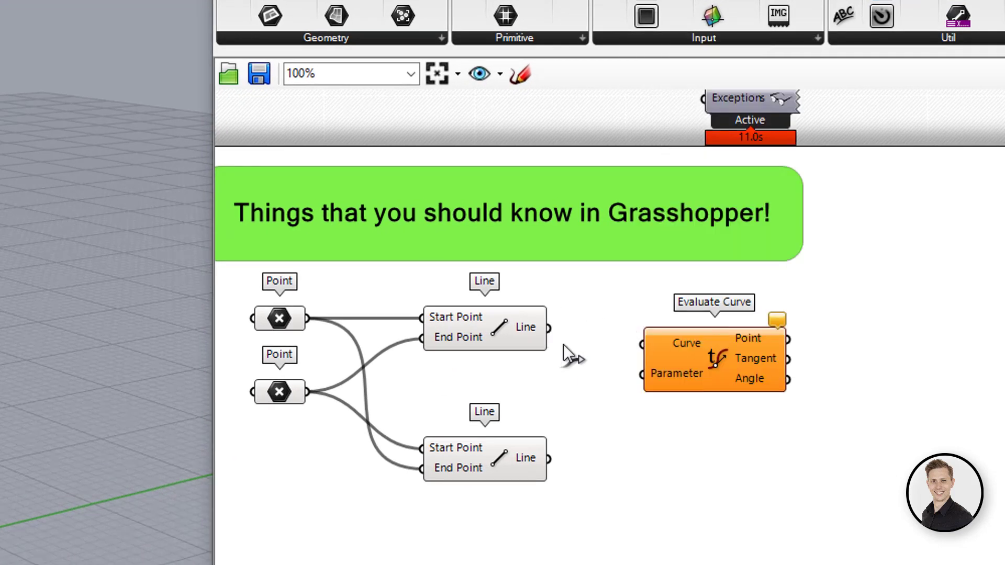
pyautogui.moveTo(548, 328); pyautogui.dragTo(645, 344)
pyautogui.doubleClick(580, 385)
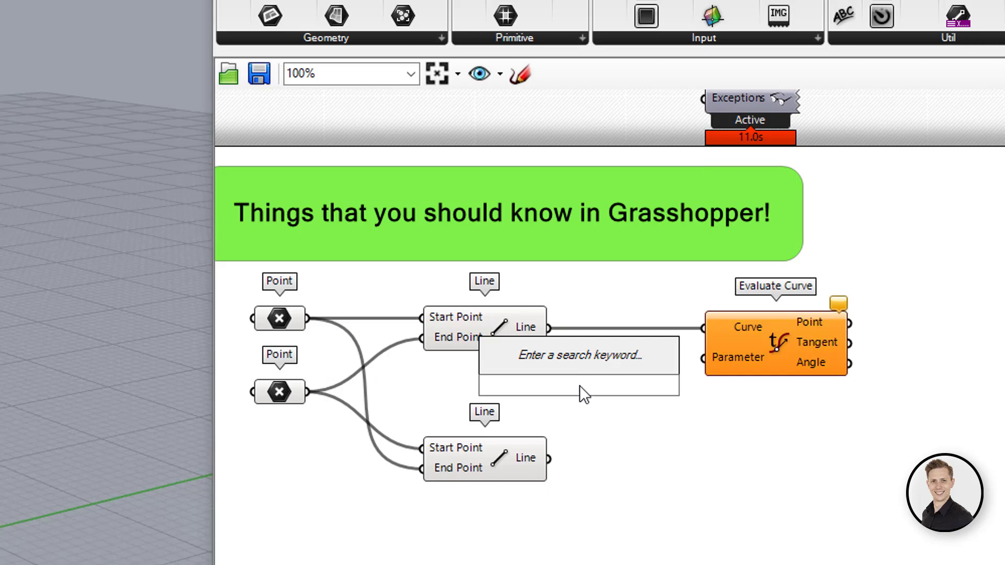
pyautogui.write('1')
pyautogui.press('Return')
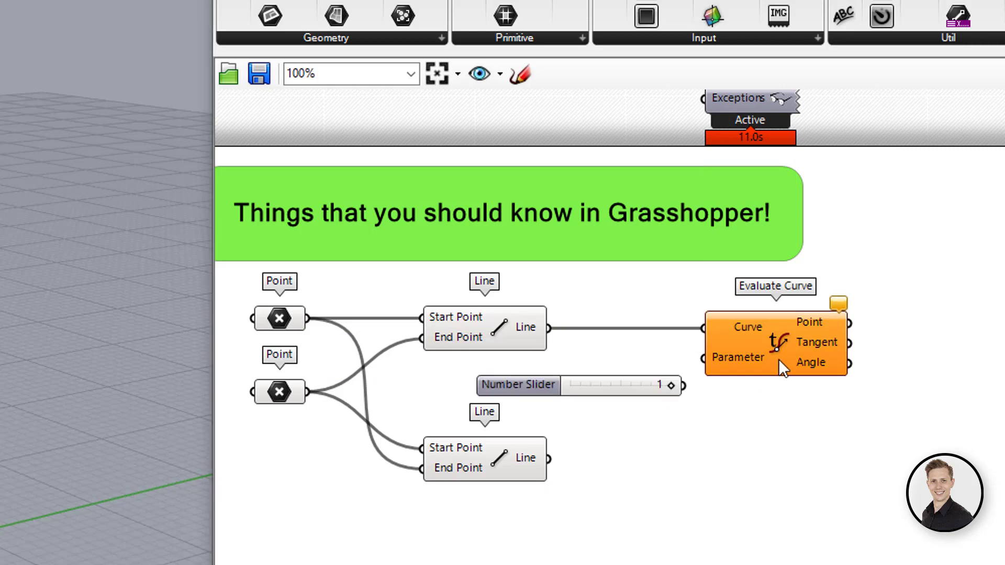
pyautogui.moveTo(710, 358); pyautogui.dragTo(675, 385)
# - Draw the tangent as an arrow with Vector Display from the evaluated point
pyautogui.click(769, 359)
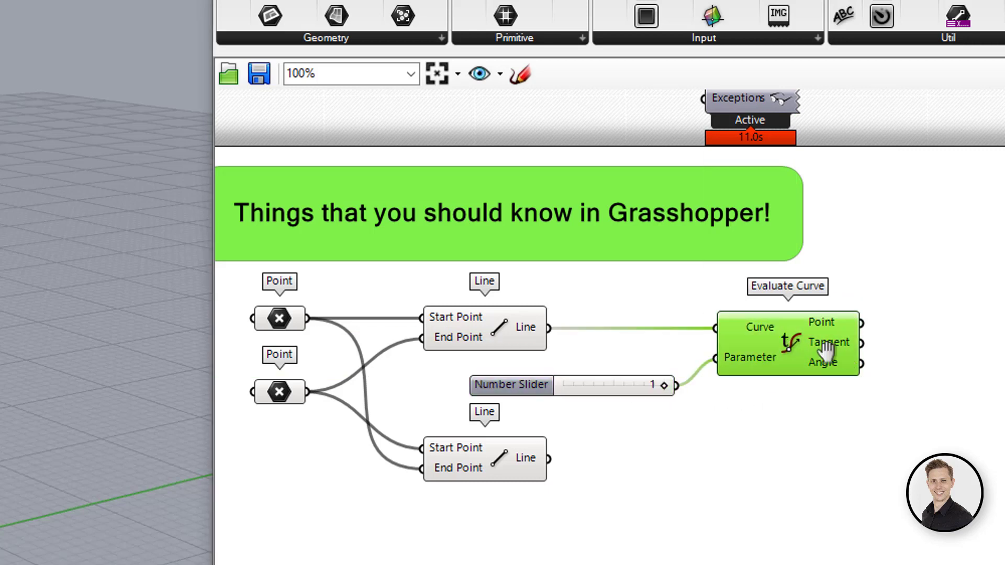
pyautogui.doubleClick(861, 361)
pyautogui.write('displ')
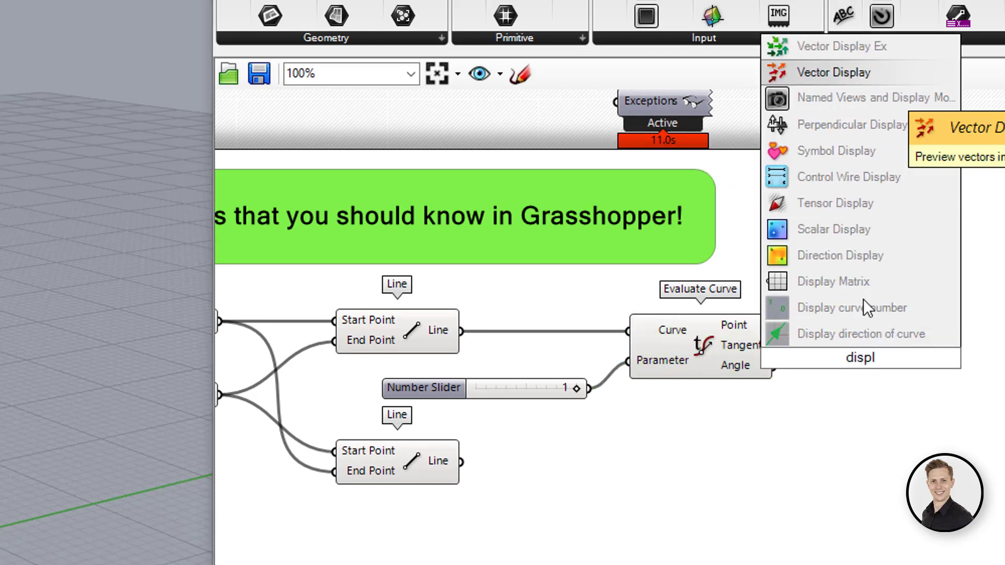
pyautogui.press('Return')
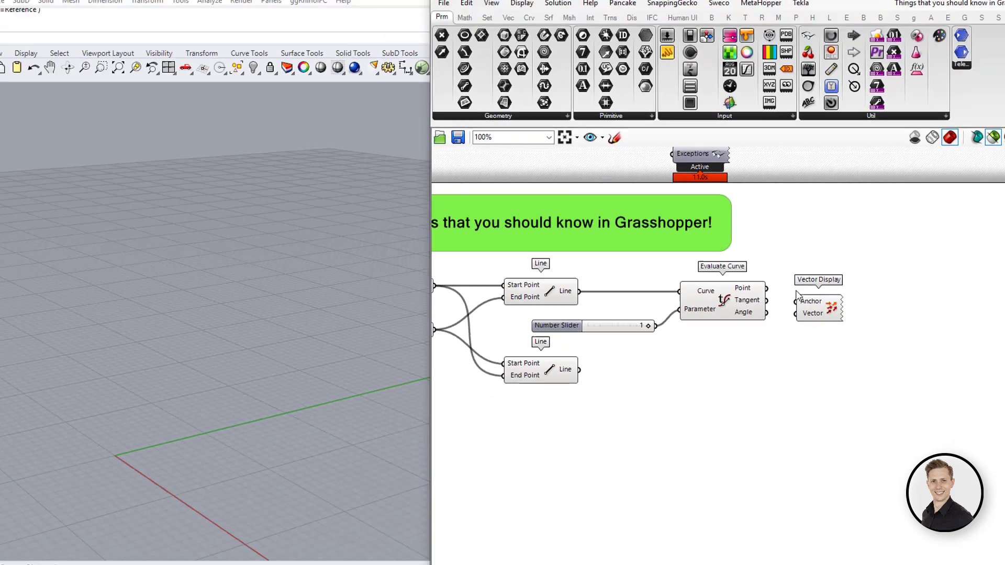
pyautogui.moveTo(766, 282)
pyautogui.mouseDown()
pyautogui.moveTo(791, 302)
pyautogui.moveTo(836, 279)
pyautogui.mouseUp()
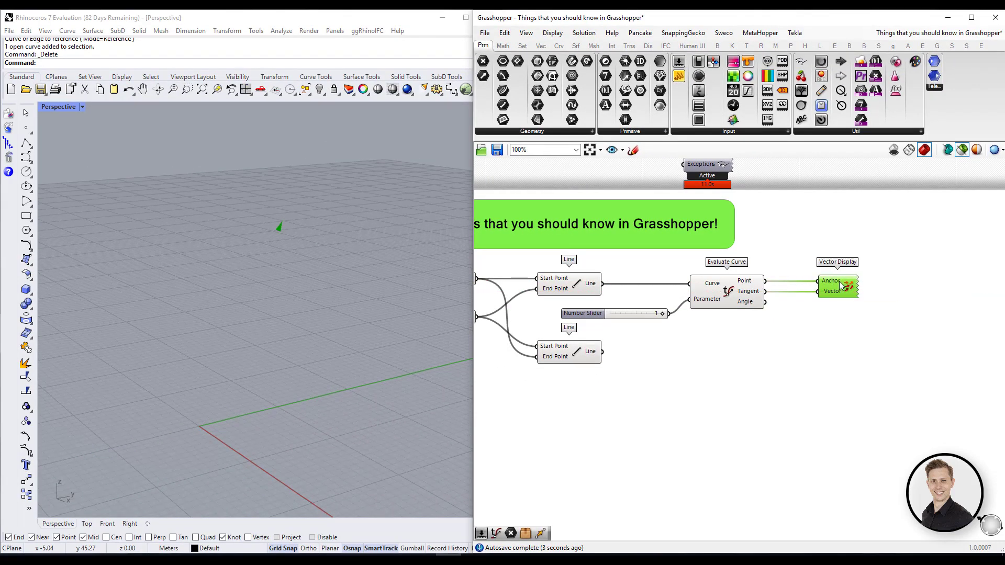
pyautogui.middleClick(841, 286)
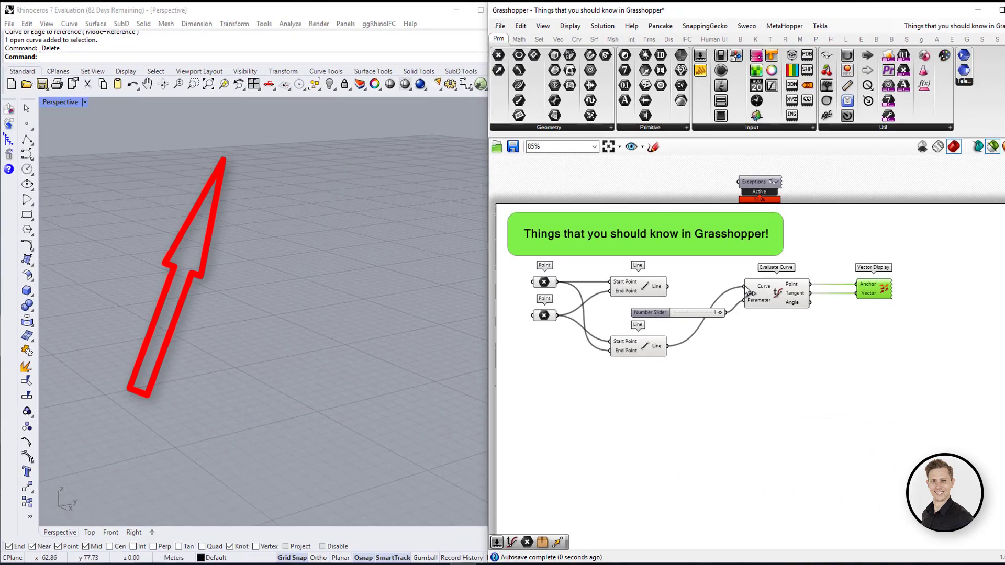
pyautogui.middleClick(854, 286)
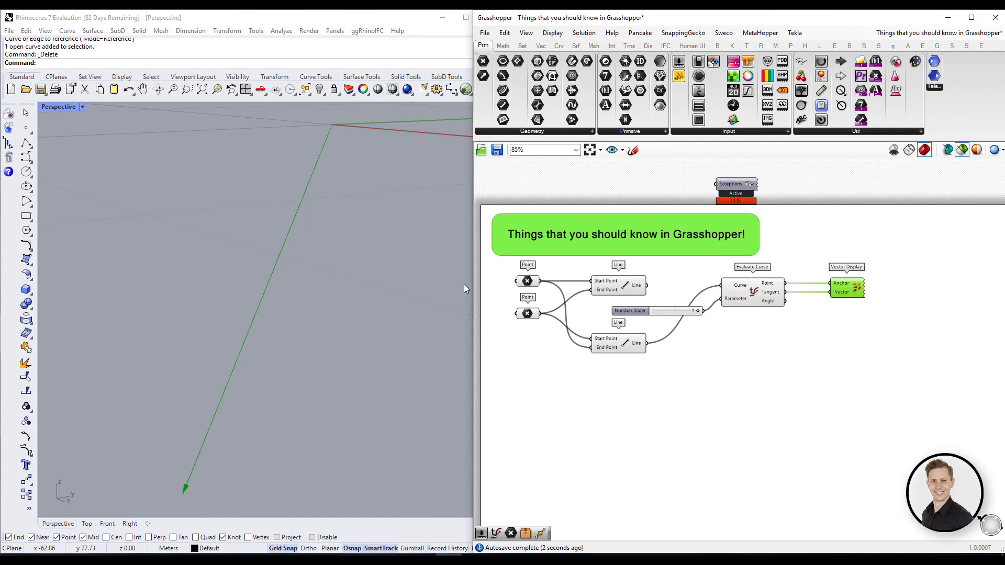
pyautogui.scroll(-5, 331, 292)
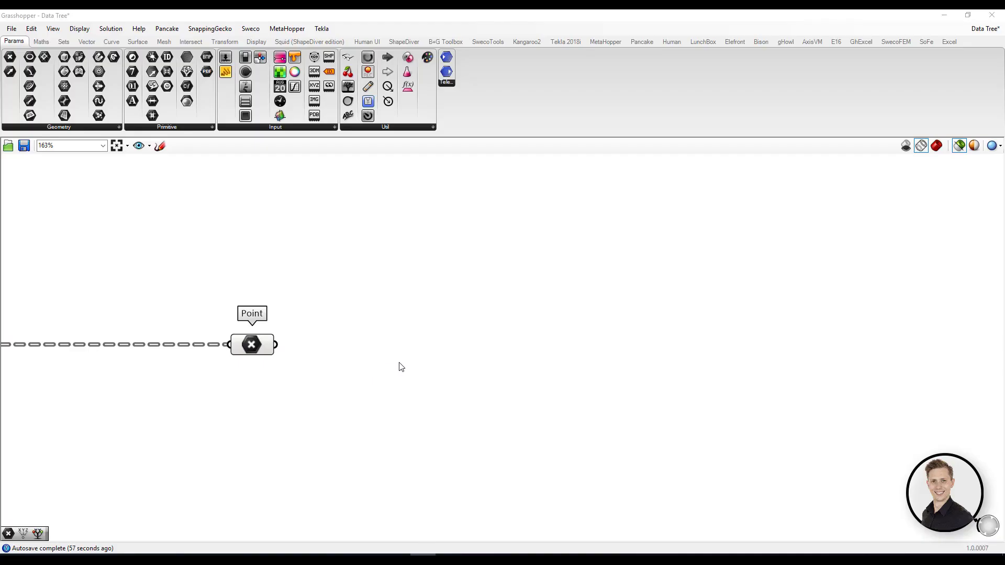
# - Add a Panel beside Point, fed by its output, sized to list paths {0;0} to {3;2}
pyautogui.moveTo(296, 370); pyautogui.dragTo(252, 366, button='right')
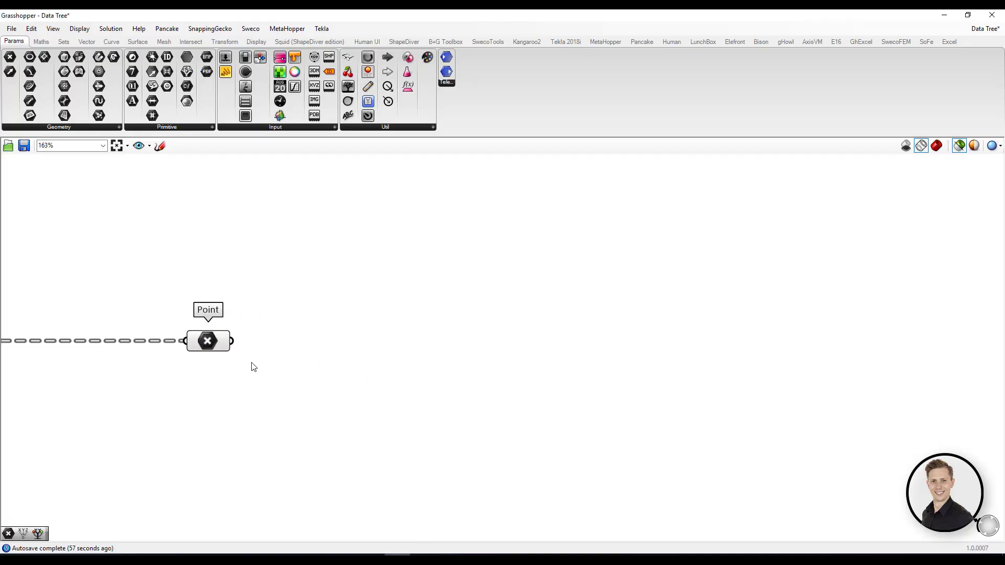
pyautogui.doubleClick(292, 350)
pyautogui.write('//')
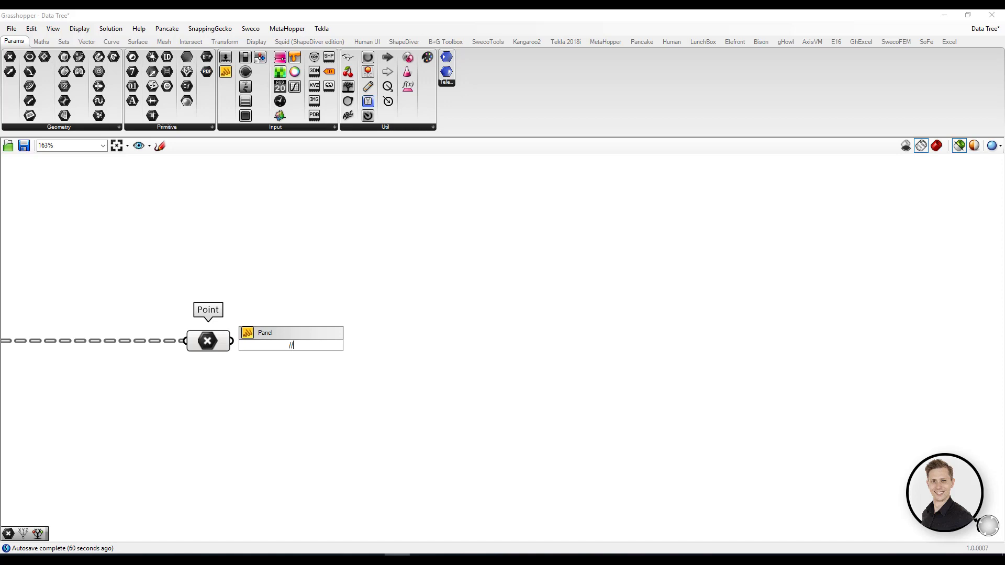
pyautogui.press('Return')
pyautogui.moveTo(265, 347); pyautogui.dragTo(351, 321)
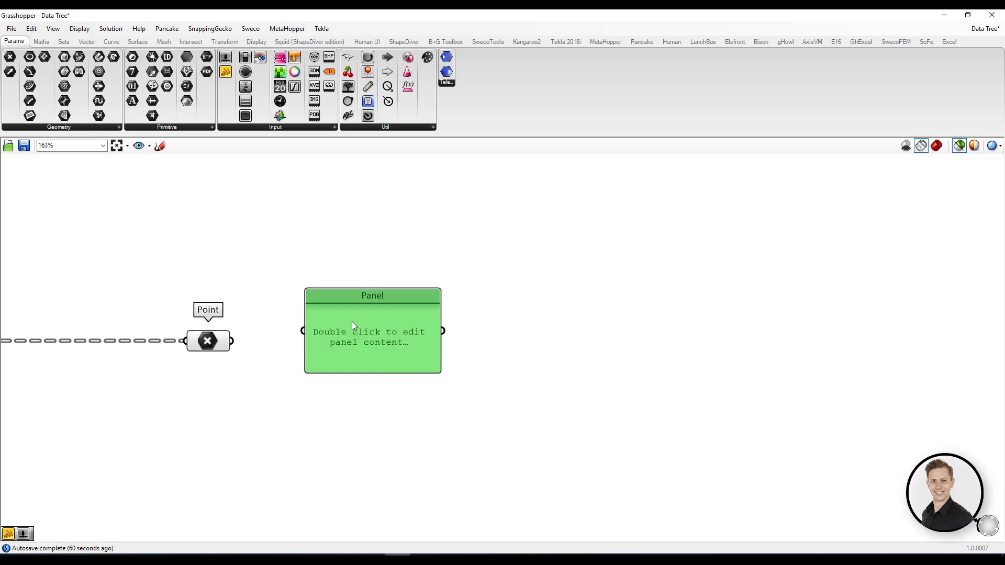
pyautogui.moveTo(264, 343)
pyautogui.mouseDown()
pyautogui.moveTo(300, 332)
pyautogui.moveTo(301, 343)
pyautogui.mouseUp()
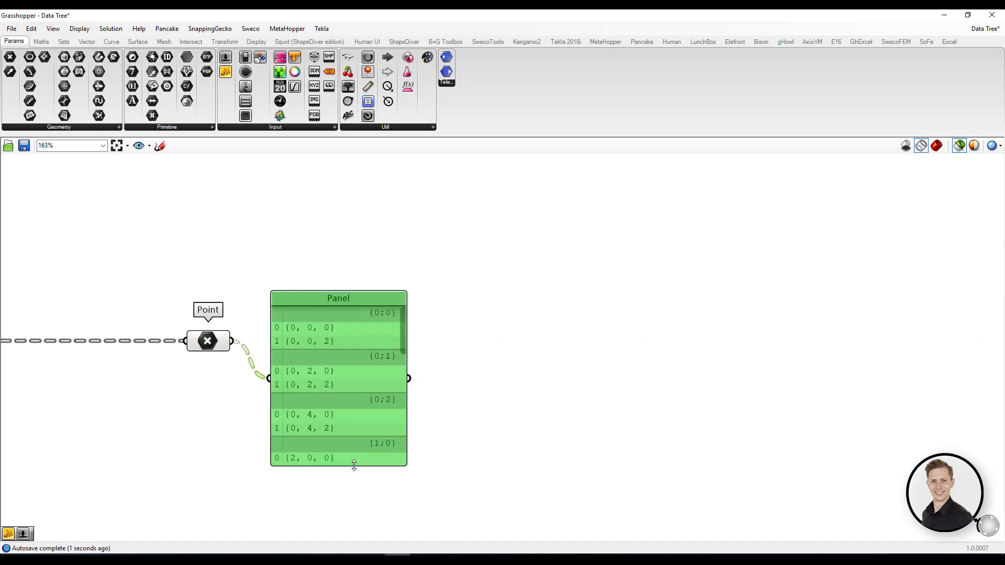
pyautogui.moveTo(352, 373); pyautogui.dragTo(352, 492)
pyautogui.moveTo(406, 434); pyautogui.dragTo(374, 377)
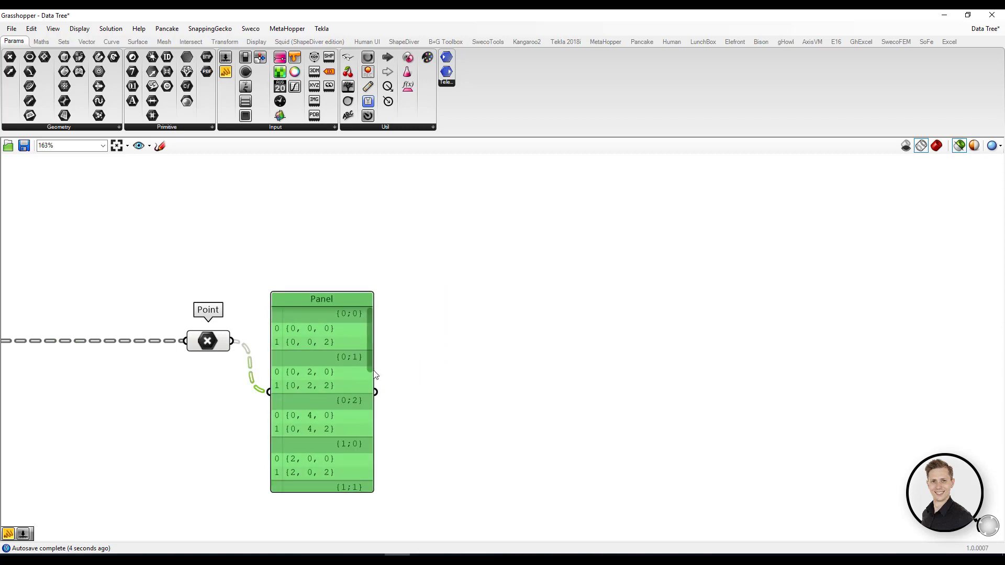
pyautogui.scroll(-3, 374, 417)
pyautogui.scroll(-5, 375, 417)
pyautogui.moveTo(354, 469); pyautogui.dragTo(356, 418)
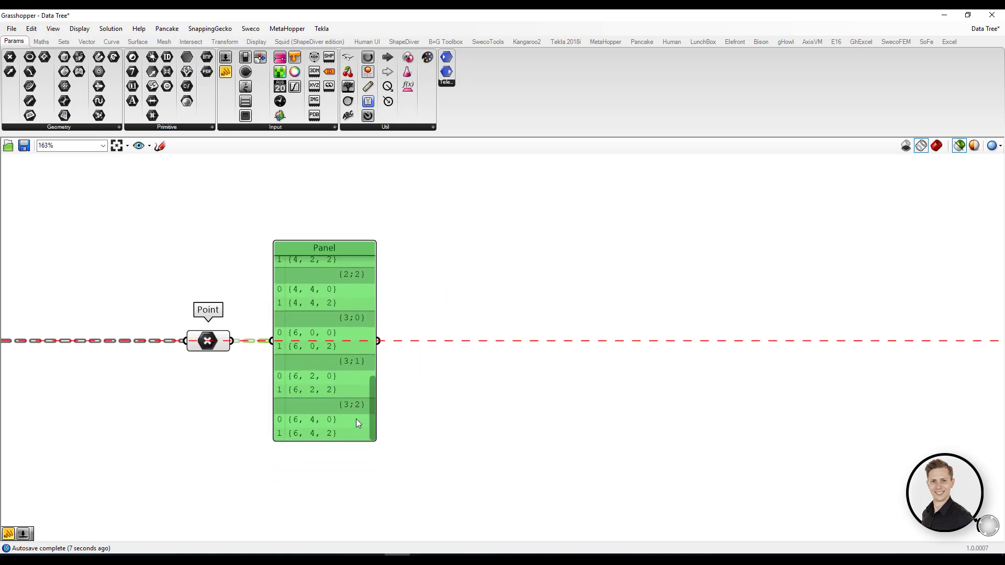
pyautogui.click(452, 337)
pyautogui.doubleClick(451, 337)
pyautogui.write('param')
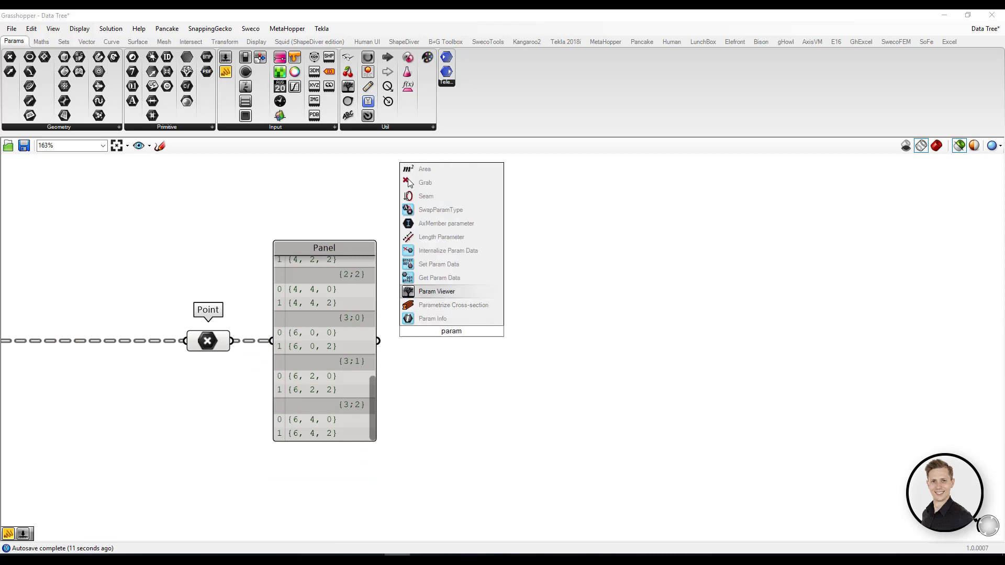
# - Feed the panel into a Param Viewer and show its 12-branch tree diagram
pyautogui.press('Return')
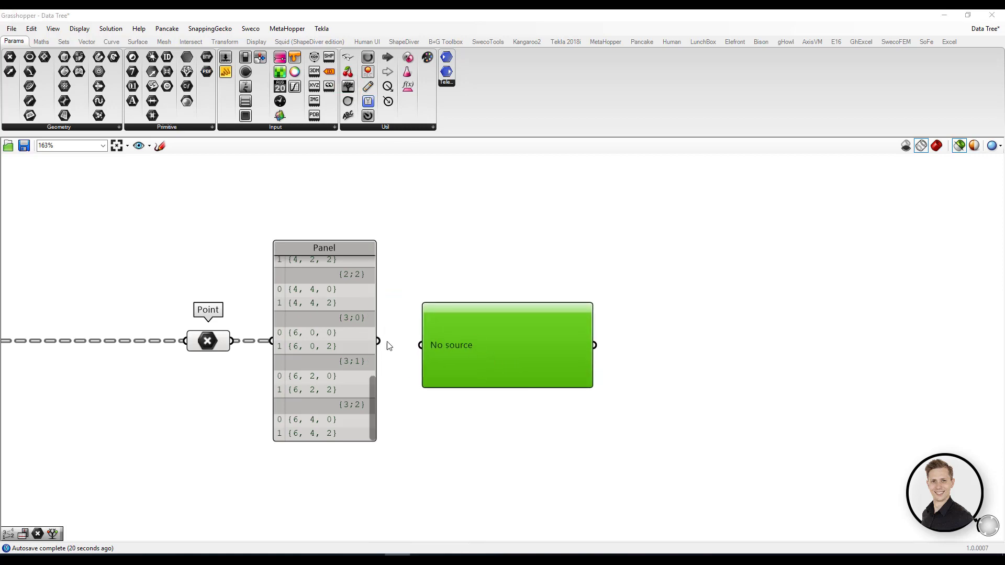
pyautogui.moveTo(415, 343); pyautogui.dragTo(421, 344)
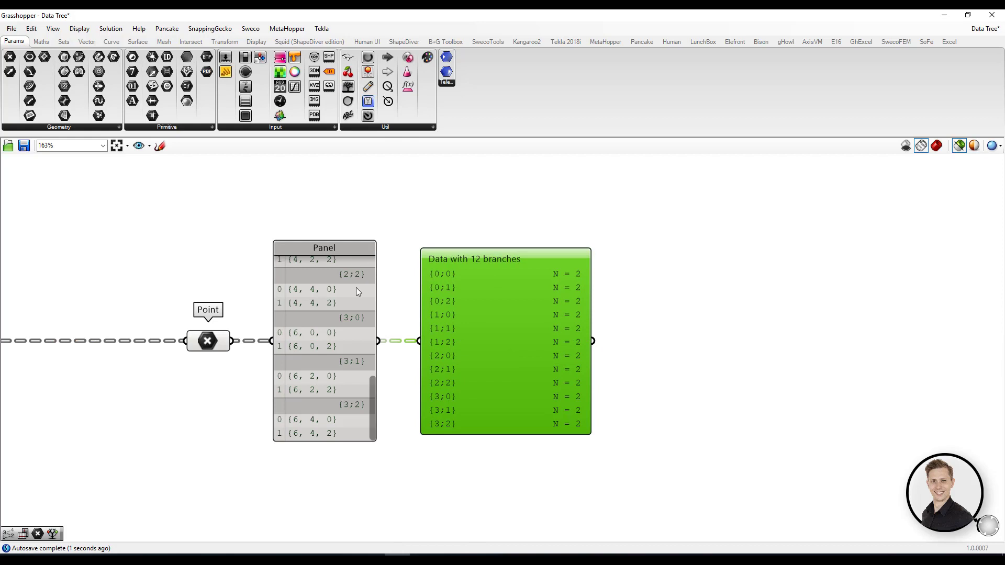
pyautogui.doubleClick(487, 341)
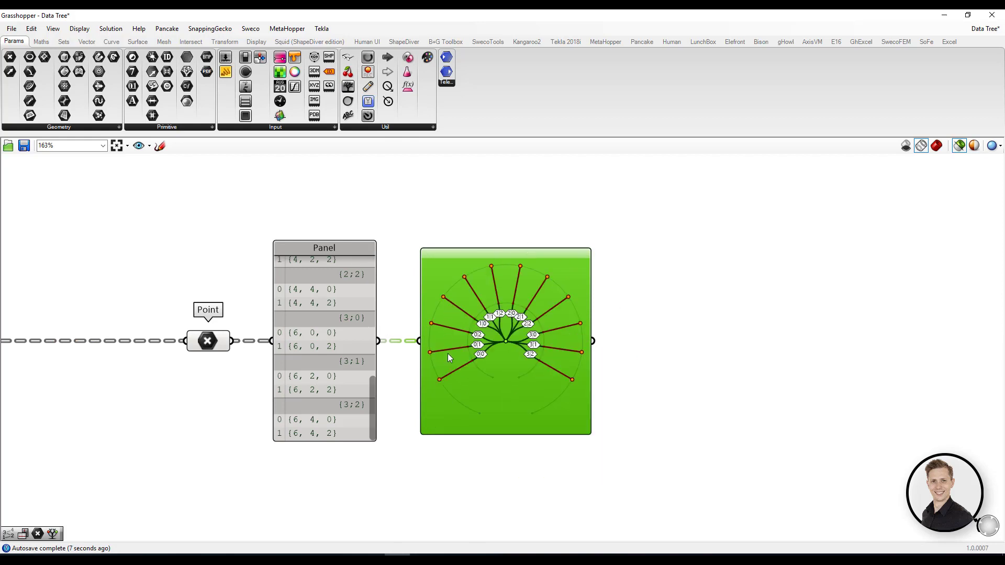
pyautogui.scroll(2, 512, 344)
pyautogui.scroll(-1, 477, 307)
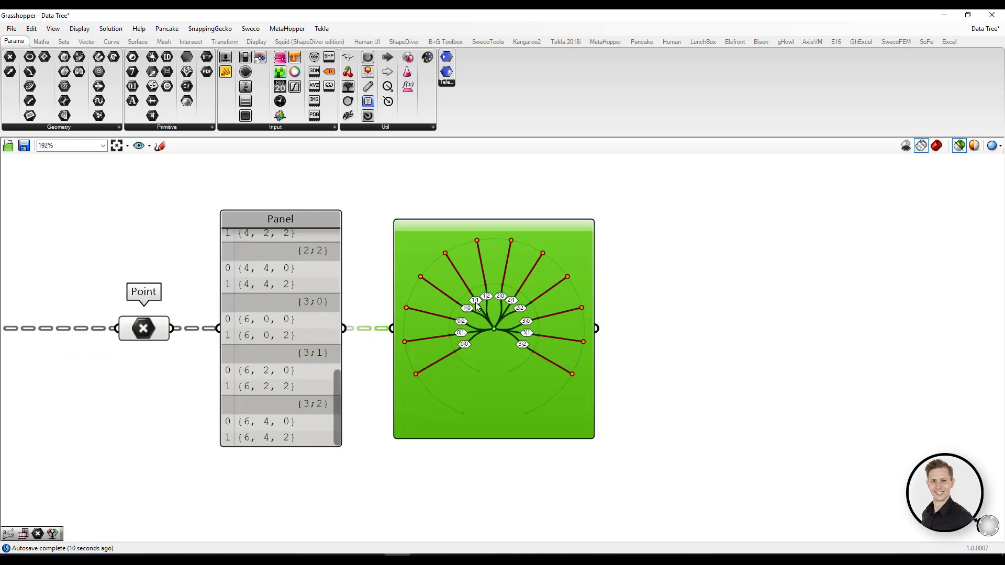
pyautogui.scroll(4, 553, 423)
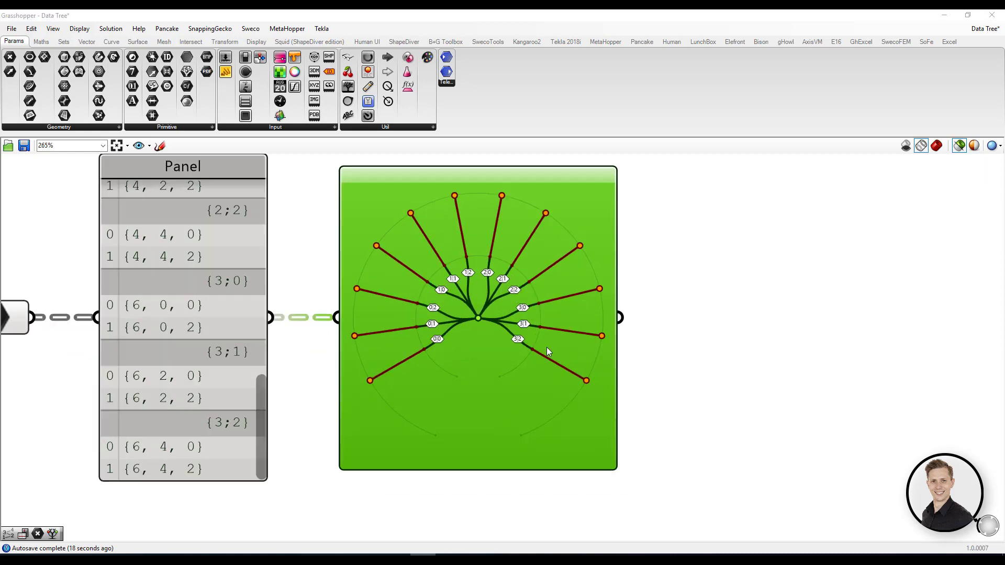
pyautogui.scroll(5, 490, 346)
pyautogui.scroll(-2, 439, 316)
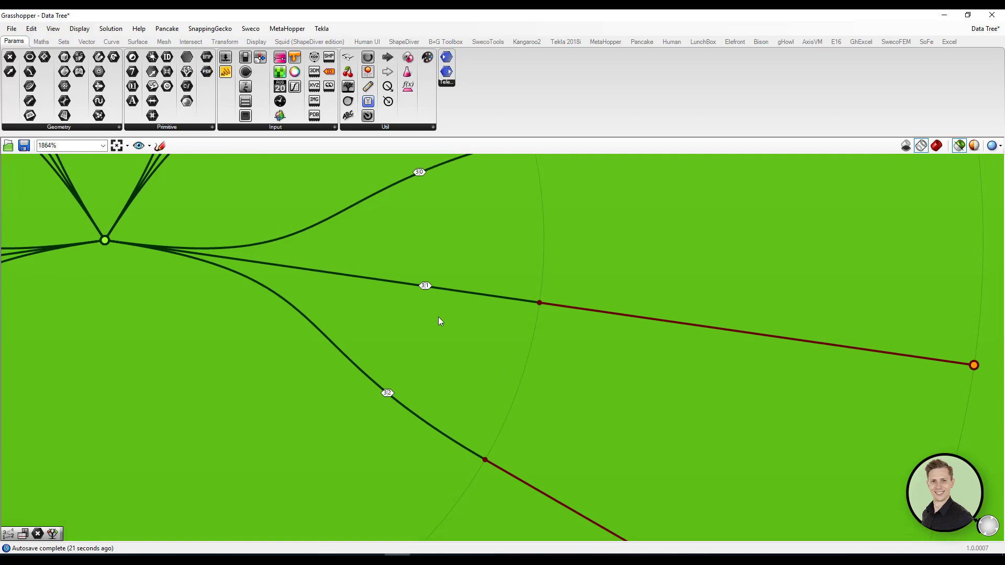
pyautogui.scroll(-1, 468, 376)
pyautogui.scroll(-2, 468, 375)
pyautogui.scroll(-3, 492, 328)
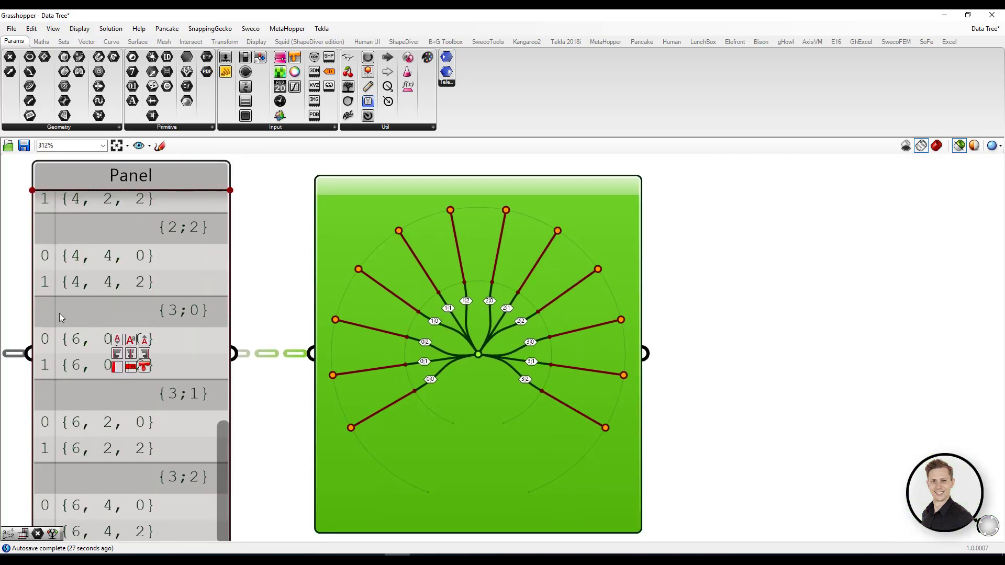
pyautogui.scroll(-3, 430, 289)
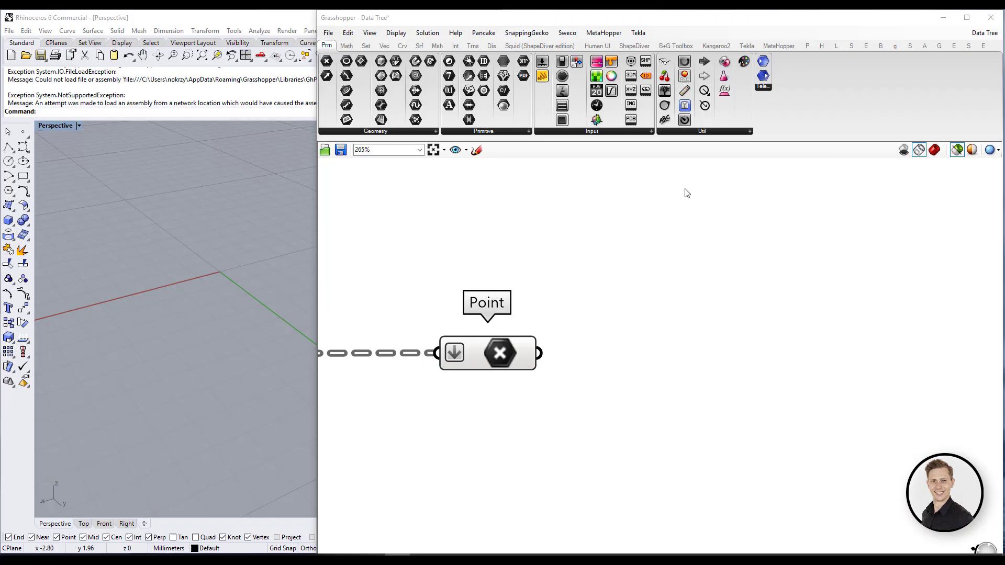
# - Add a Point List component fed by the Point output
pyautogui.moveTo(84, 282); pyautogui.dragTo(84, 272, button='right')
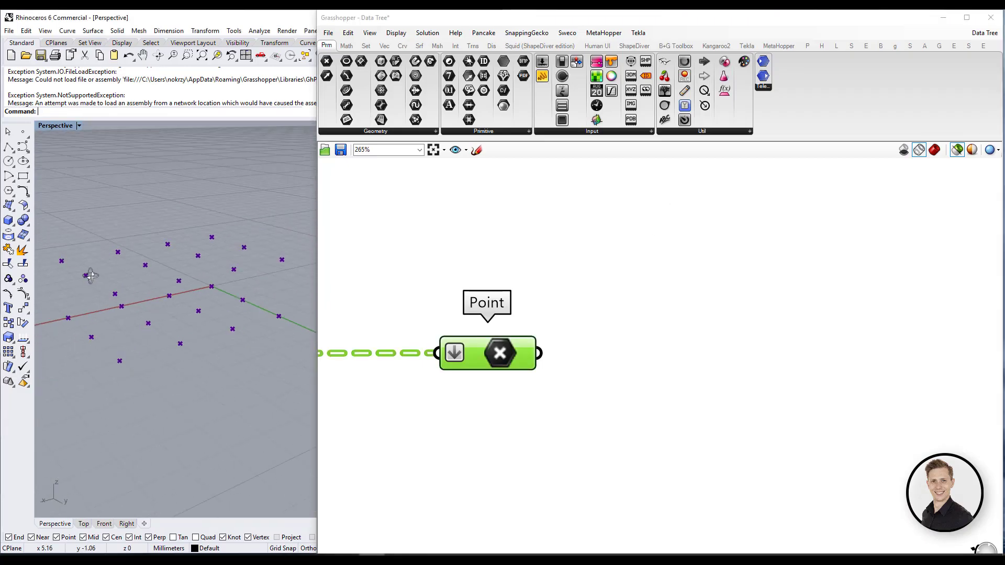
pyautogui.doubleClick(686, 352)
pyautogui.write('poi')
pyautogui.press('BackSpace')
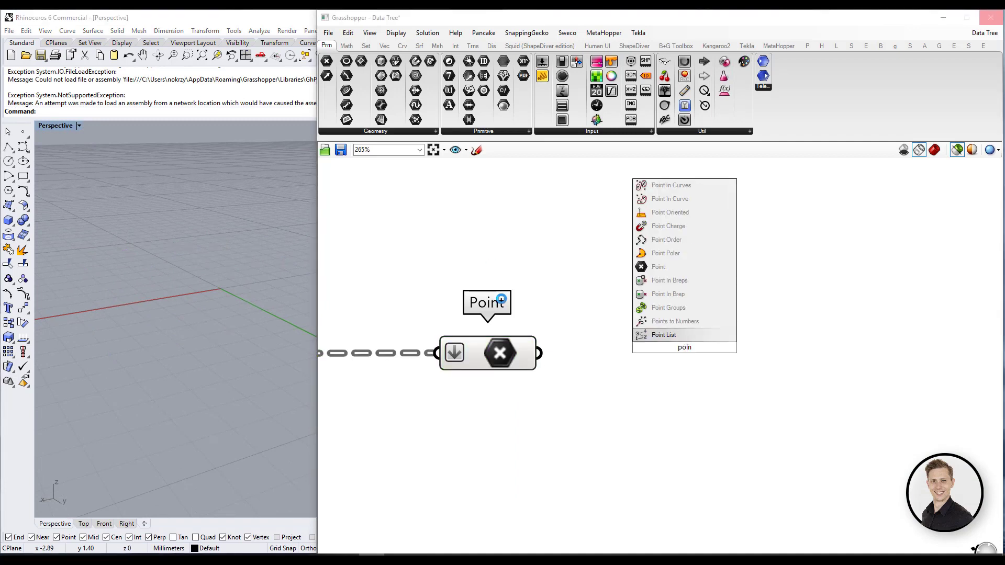
pyautogui.press('Return')
pyautogui.moveTo(538, 352); pyautogui.dragTo(633, 353)
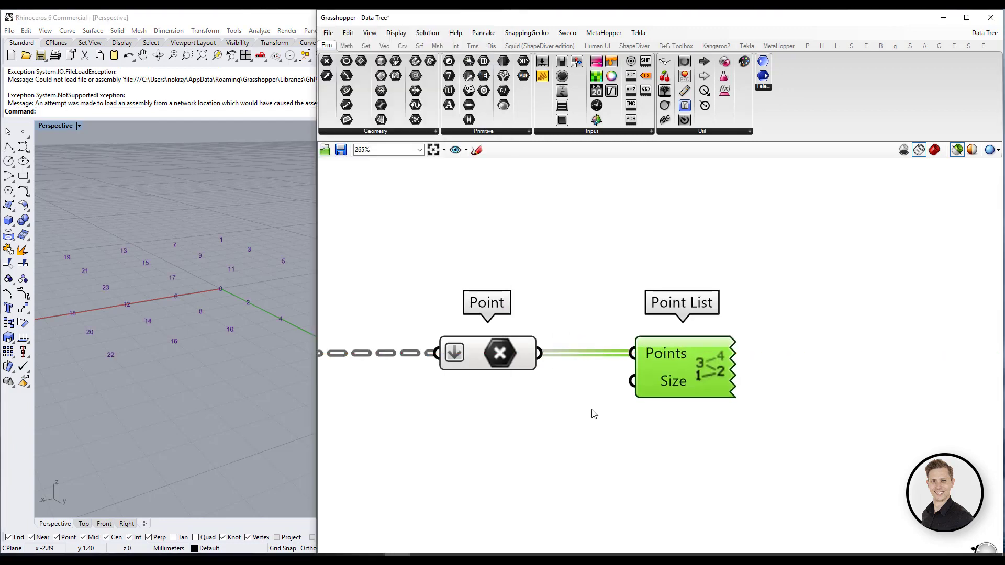
# - Drive Point List size with a 0.5 slider and bake the 0–23 labels as text dots
pyautogui.doubleClick(499, 454)
pyautogui.write('0.5')
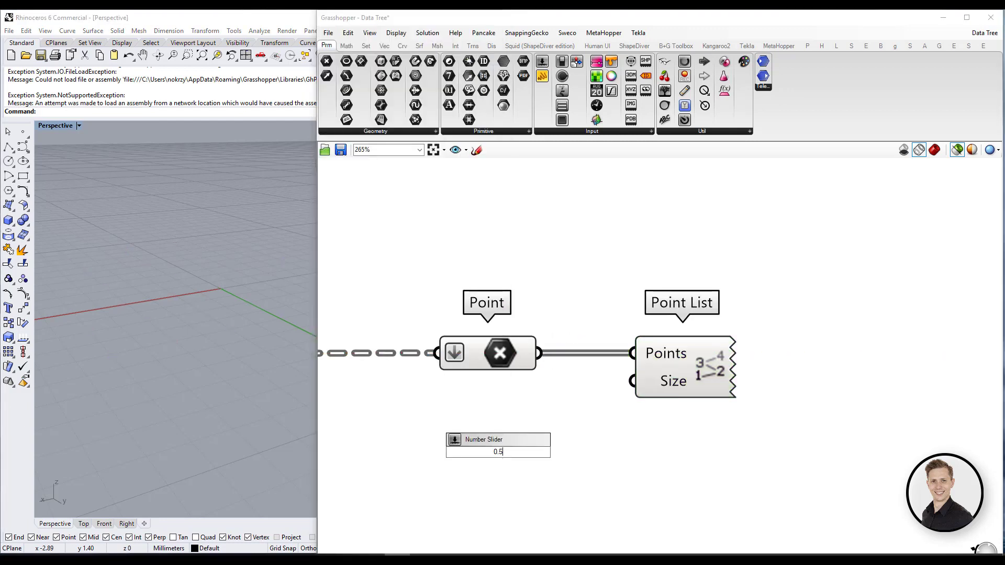
pyautogui.press('Return')
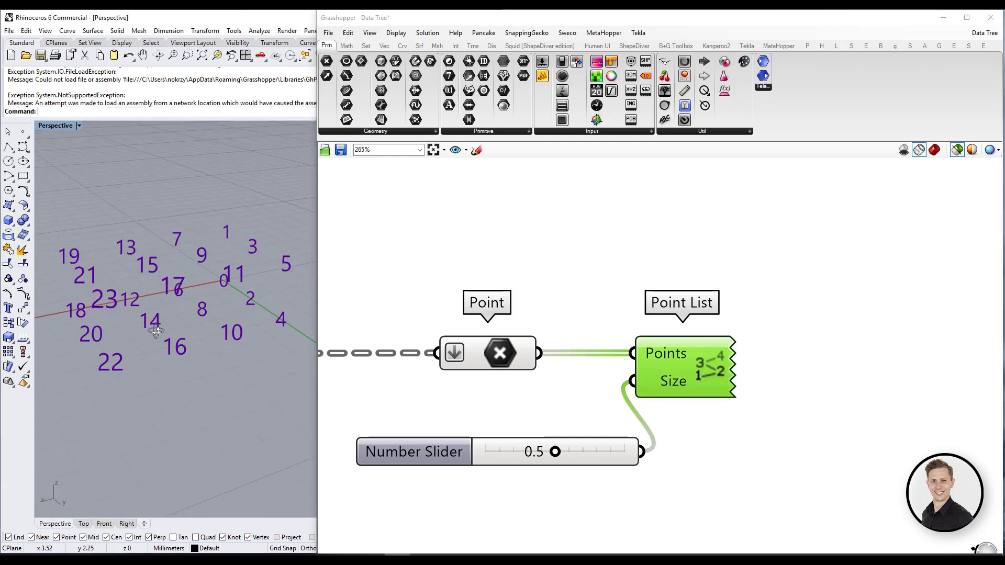
pyautogui.moveTo(267, 330); pyautogui.dragTo(204, 335, button='right')
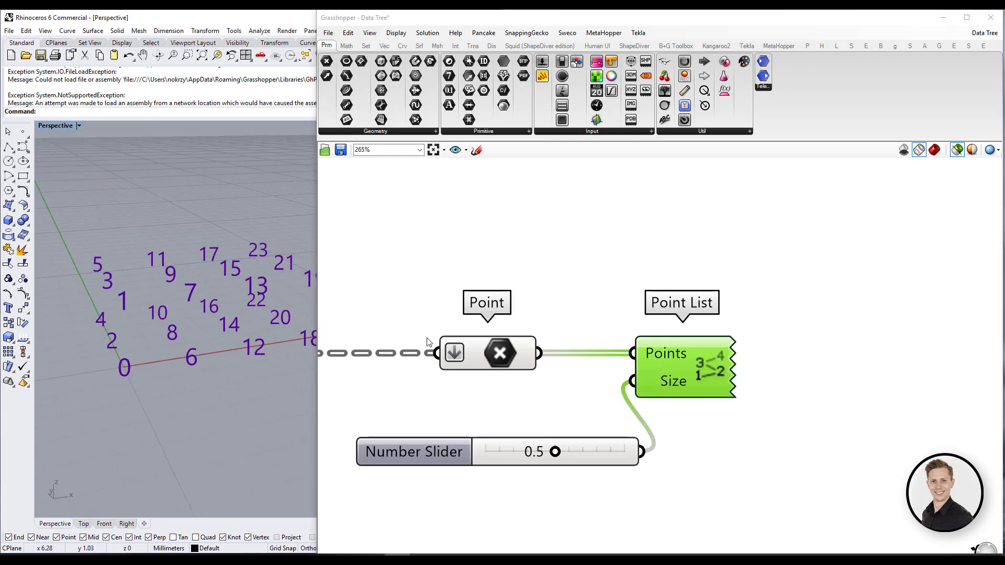
pyautogui.moveTo(205, 334); pyautogui.dragTo(199, 338, button='right')
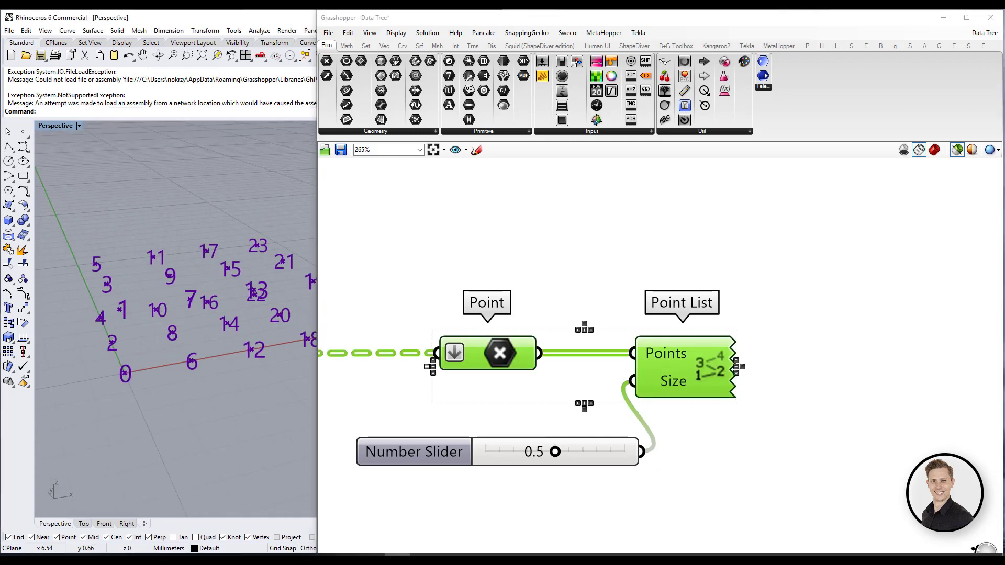
pyautogui.middleClick(676, 365)
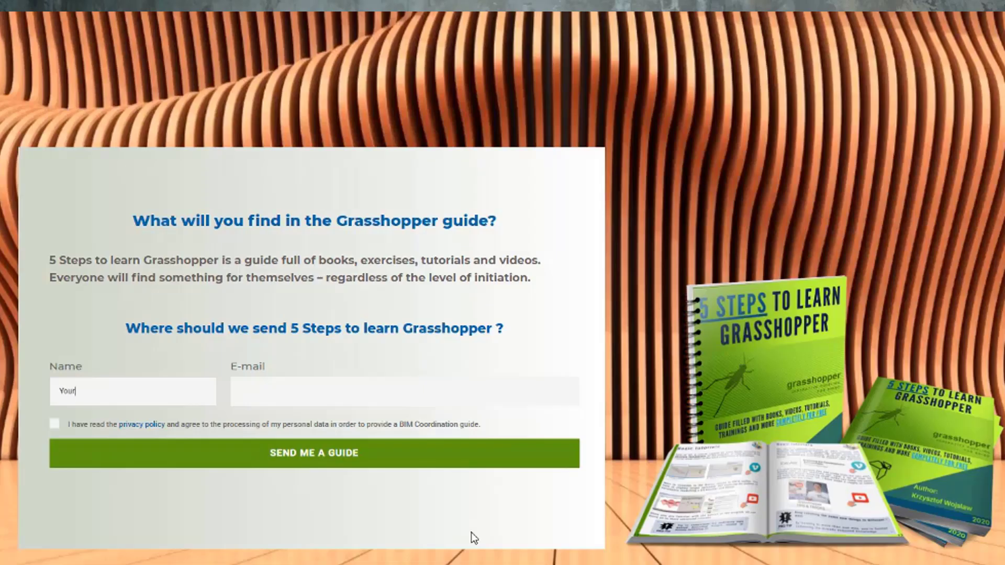
pyautogui.write('Name')
# - Enter a name and e-mail in the guide form and submit it with Send Me a Guide
pyautogui.press('Tab')
pyautogui.write('yo')
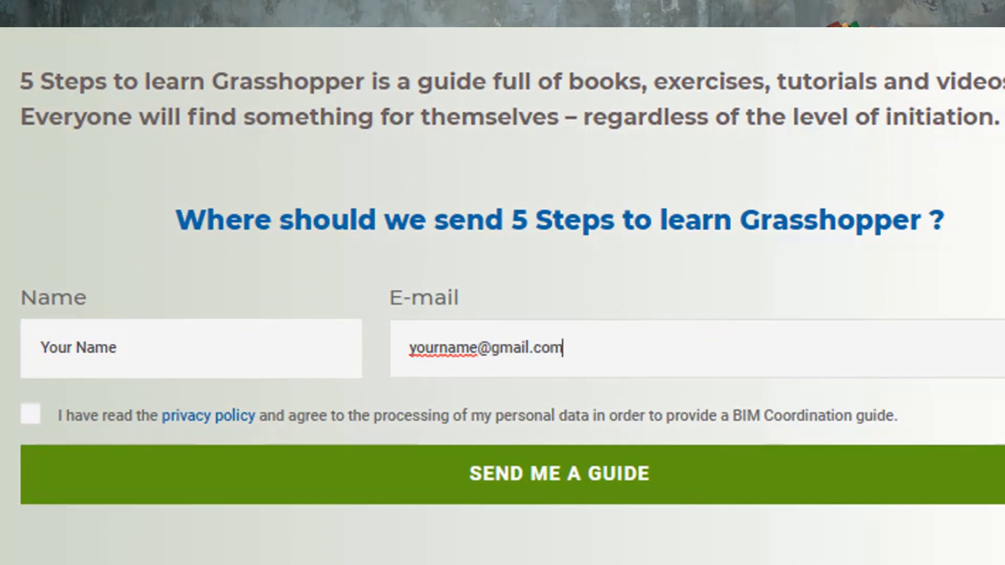
pyautogui.click(50, 449)
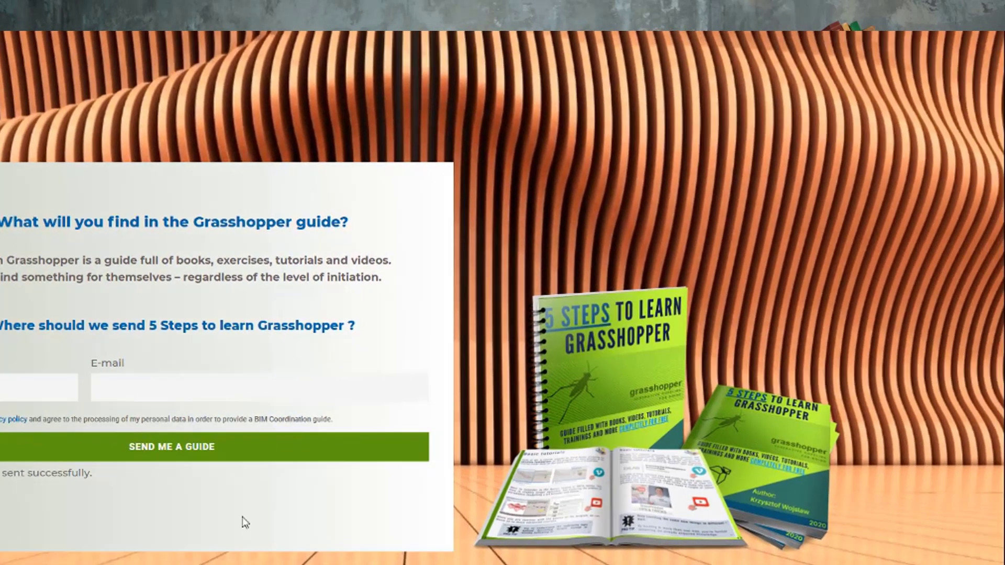